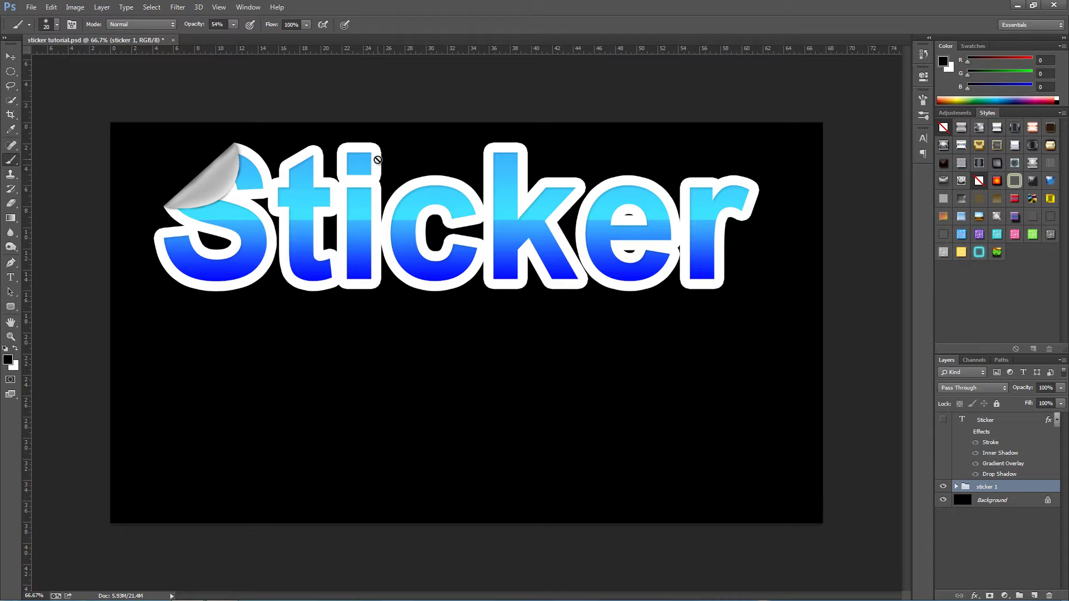
Activate the Type tool and check its available anti-aliasing options.
{"action": "left_click", "coordinate": [29, 8]}
{"action": "left_click", "coordinate": [492, 385]}
{"action": "left_click", "coordinate": [15, 279]}
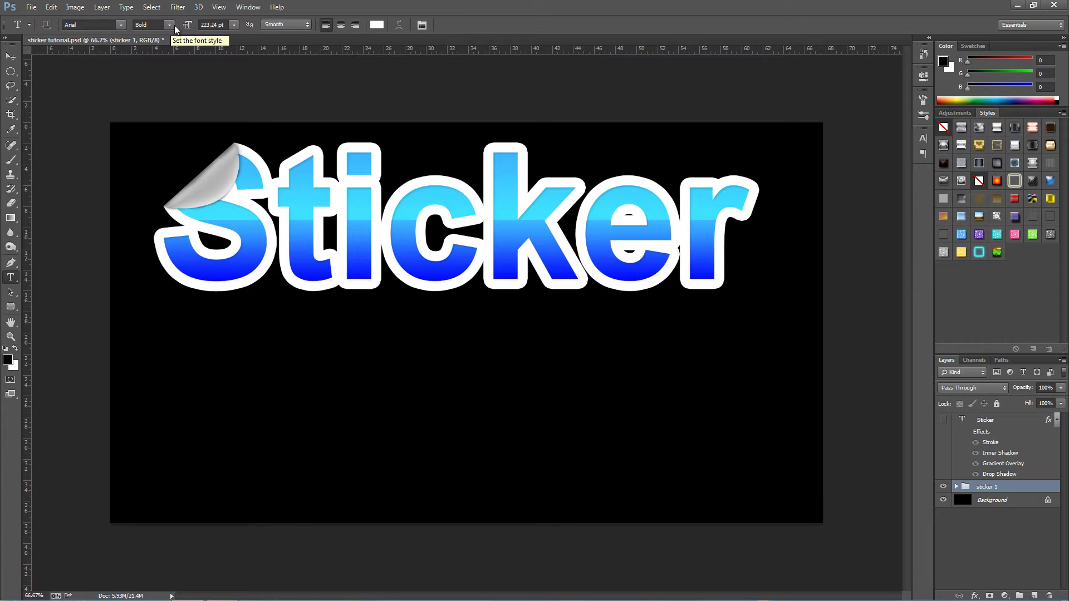
{"action": "left_click", "coordinate": [268, 25]}
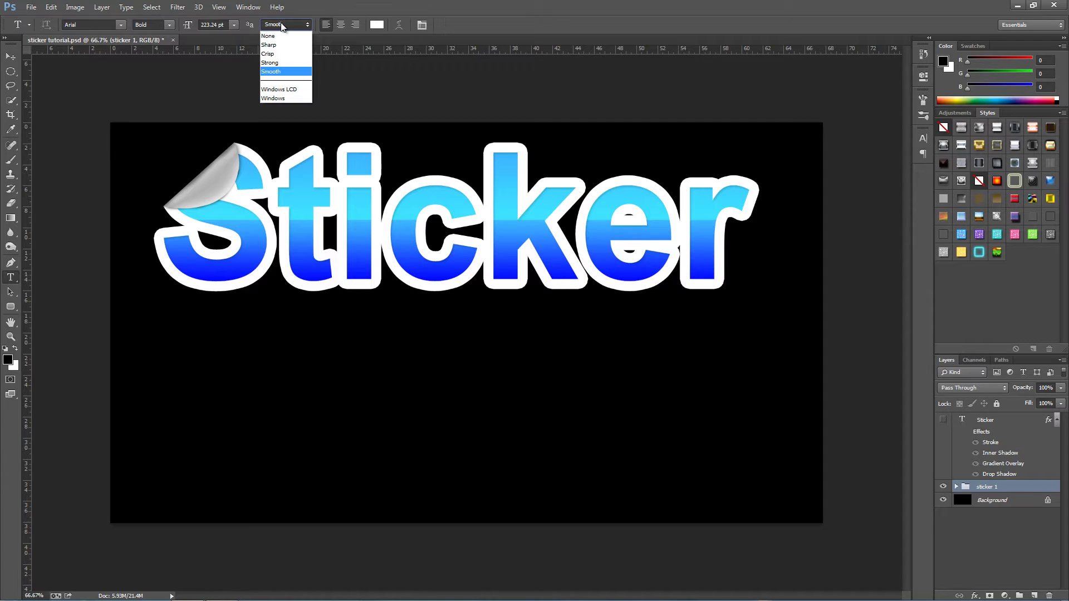
{"action": "left_click", "coordinate": [284, 25]}
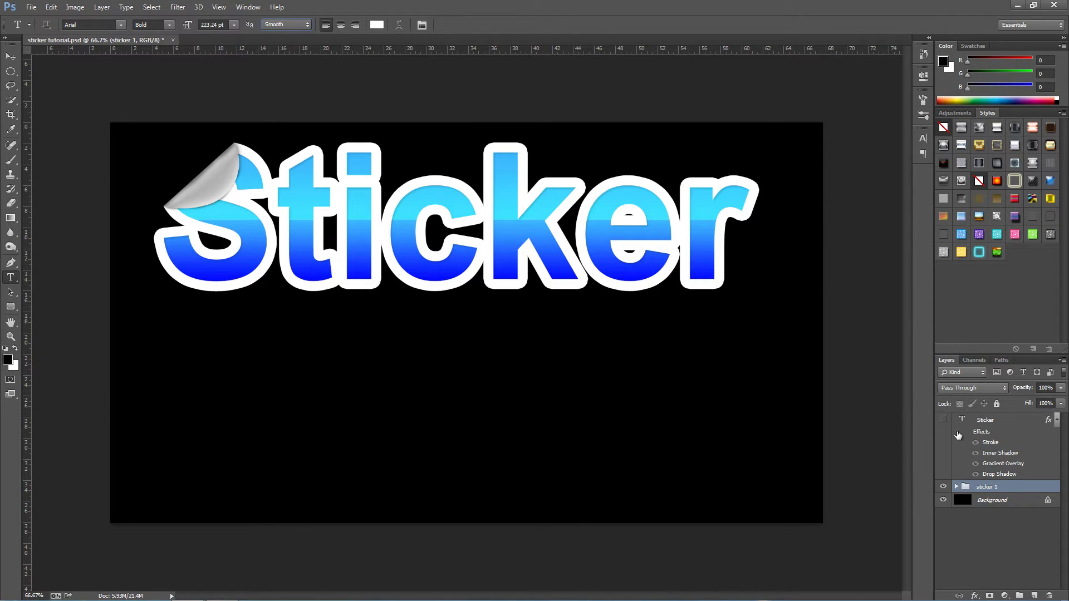
Show the hidden Sticker text layer and turn on its layer effects.
{"action": "left_click", "coordinate": [942, 421]}
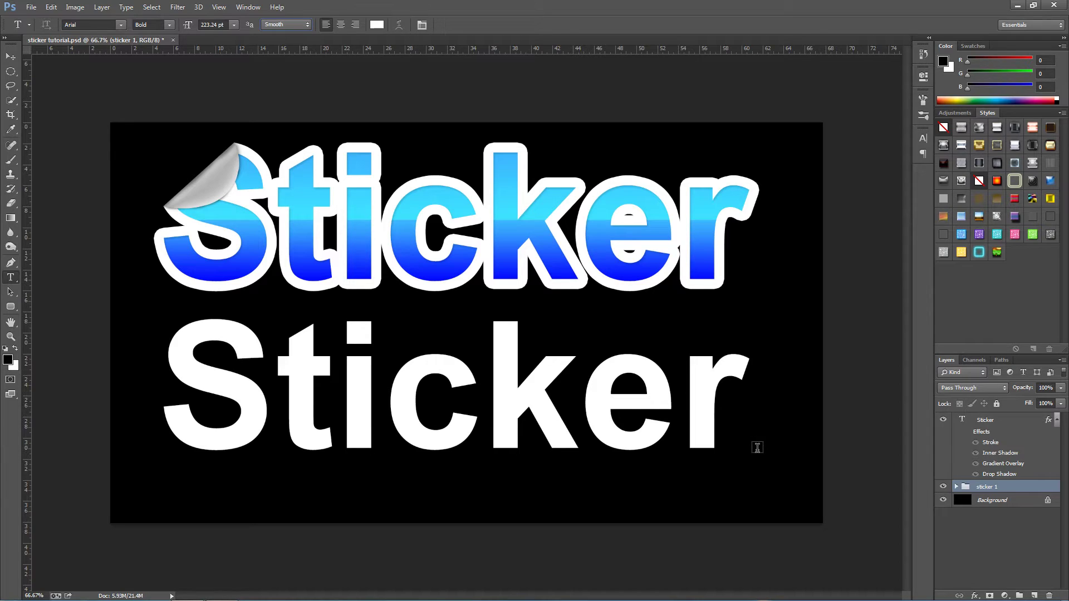
{"action": "left_click", "coordinate": [966, 432]}
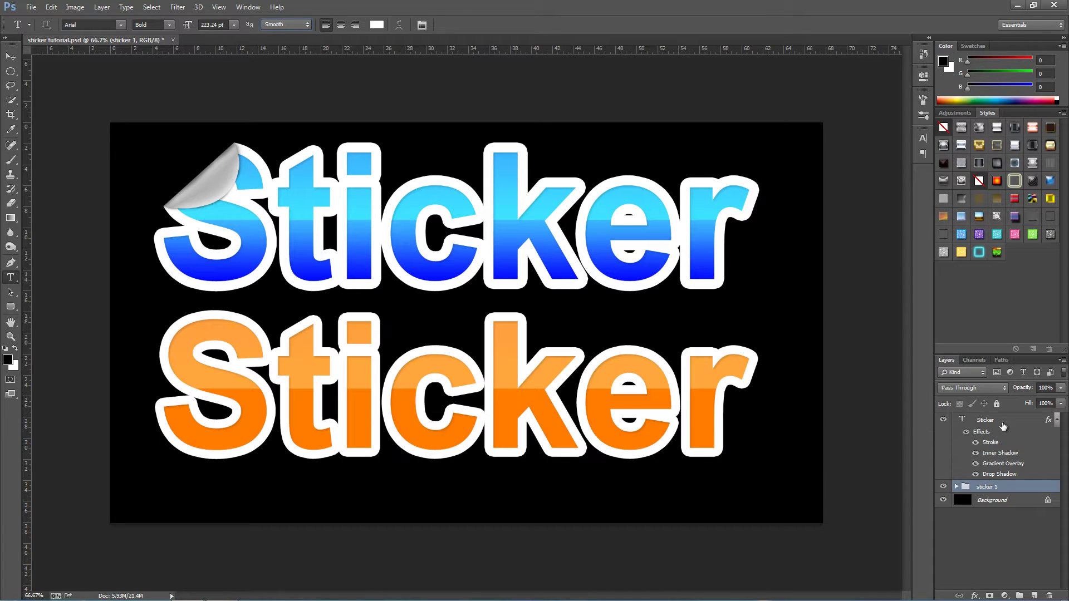
Open the Sticker text layer's style settings and examine its Drop Shadow and Gradient Overlay options.
{"action": "double_click", "coordinate": [1010, 419]}
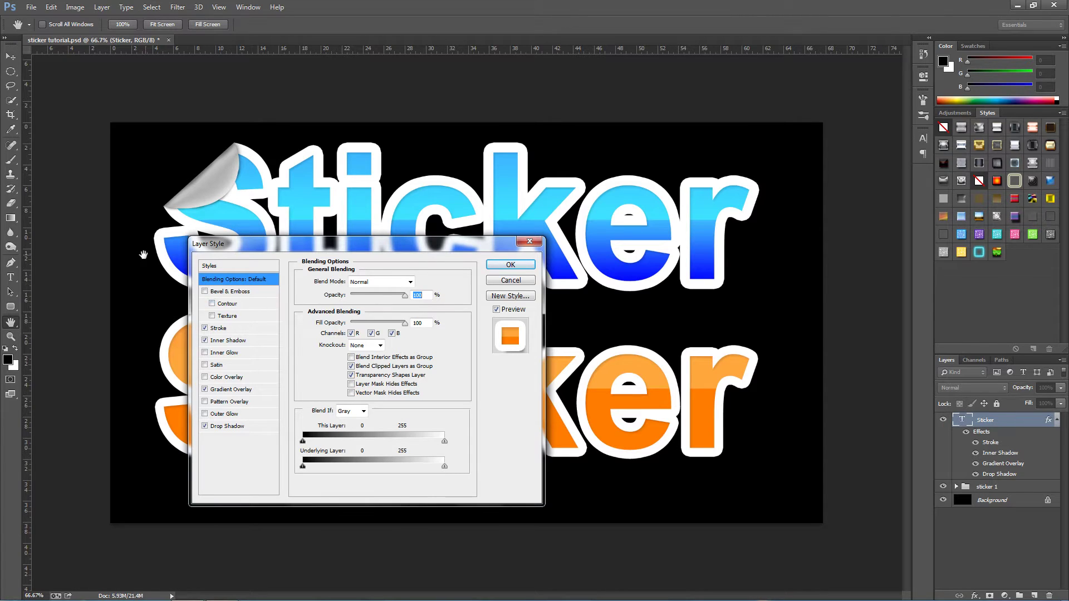
{"action": "left_click_drag", "start_coordinate": [320, 240], "coordinate": [409, 216]}
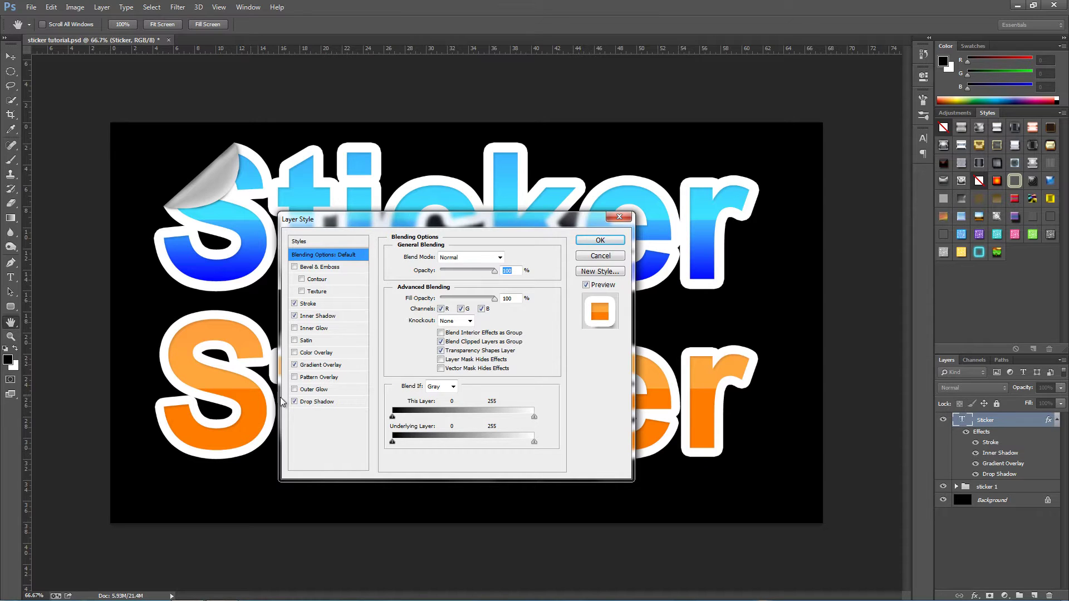
{"action": "left_click", "coordinate": [319, 401]}
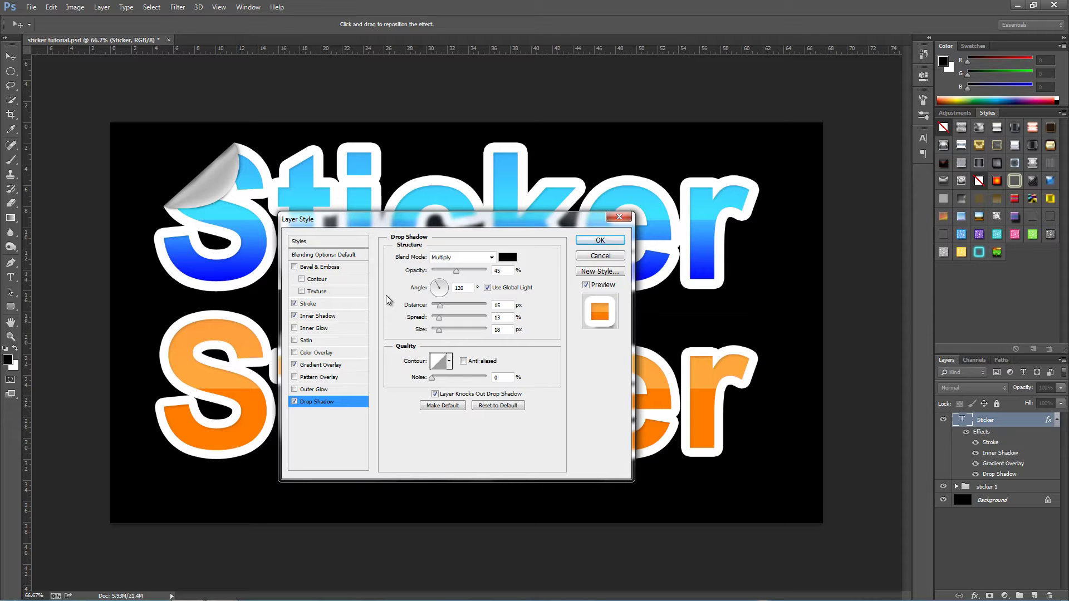
{"action": "left_click", "coordinate": [326, 368]}
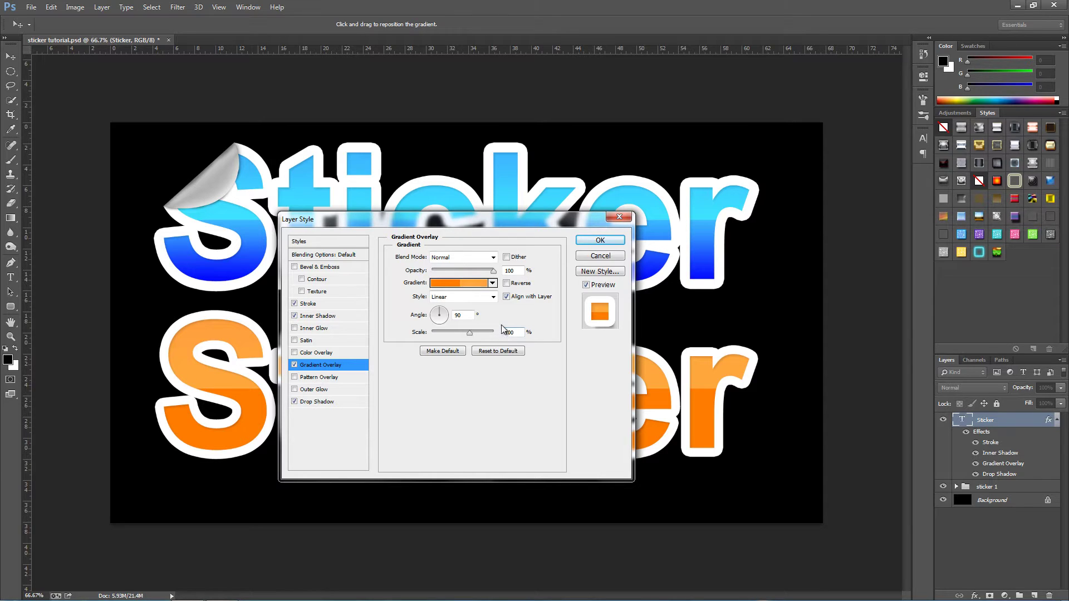
Open the overlay gradient for editing and examine the colours of its first and last stops.
{"action": "left_click", "coordinate": [455, 284]}
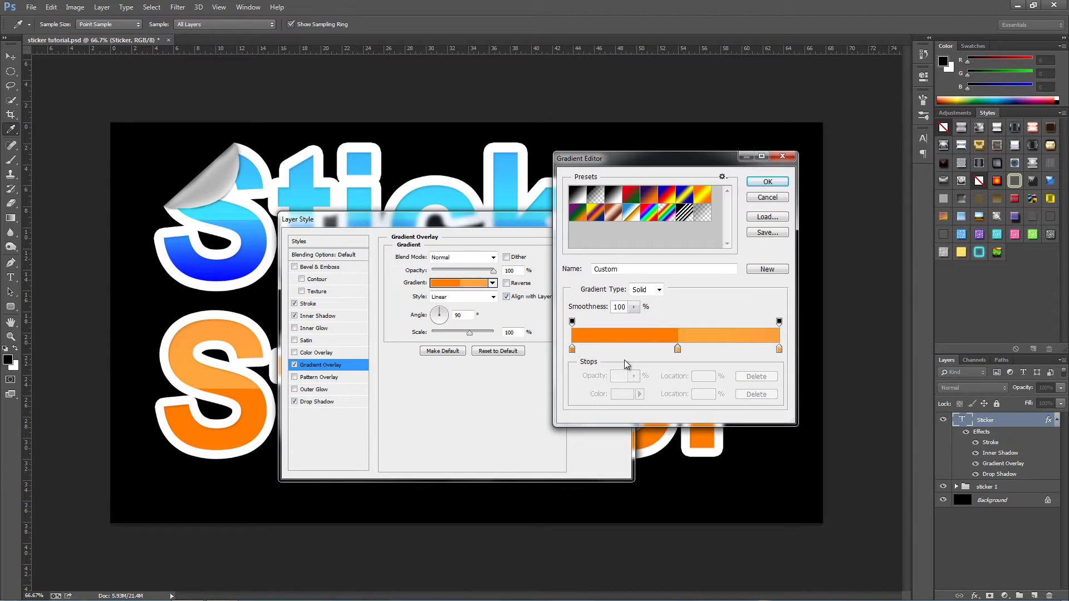
{"action": "left_click", "coordinate": [571, 349]}
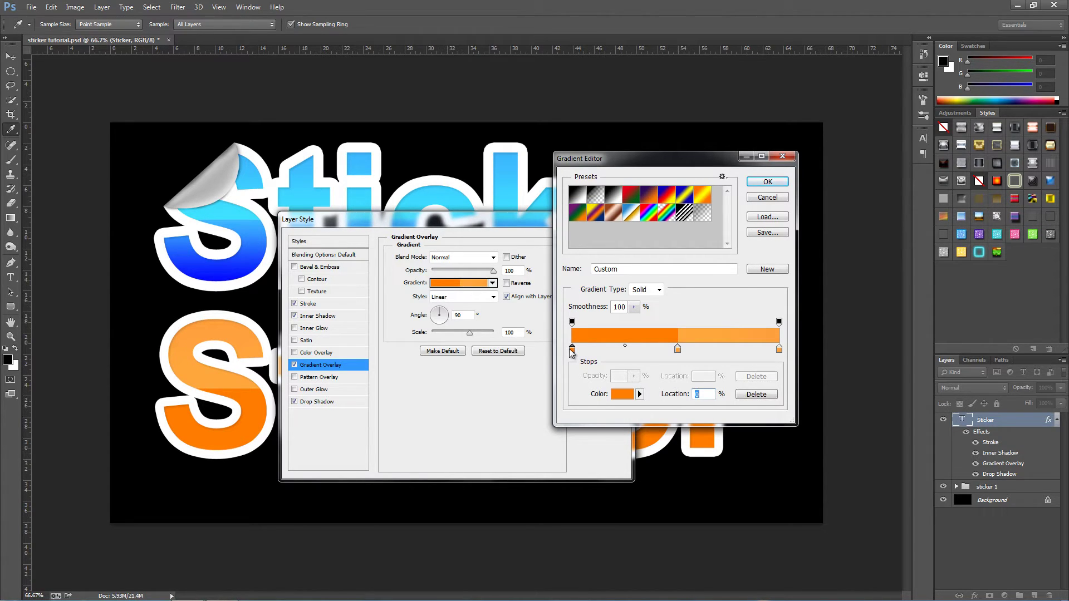
{"action": "double_click", "coordinate": [571, 350]}
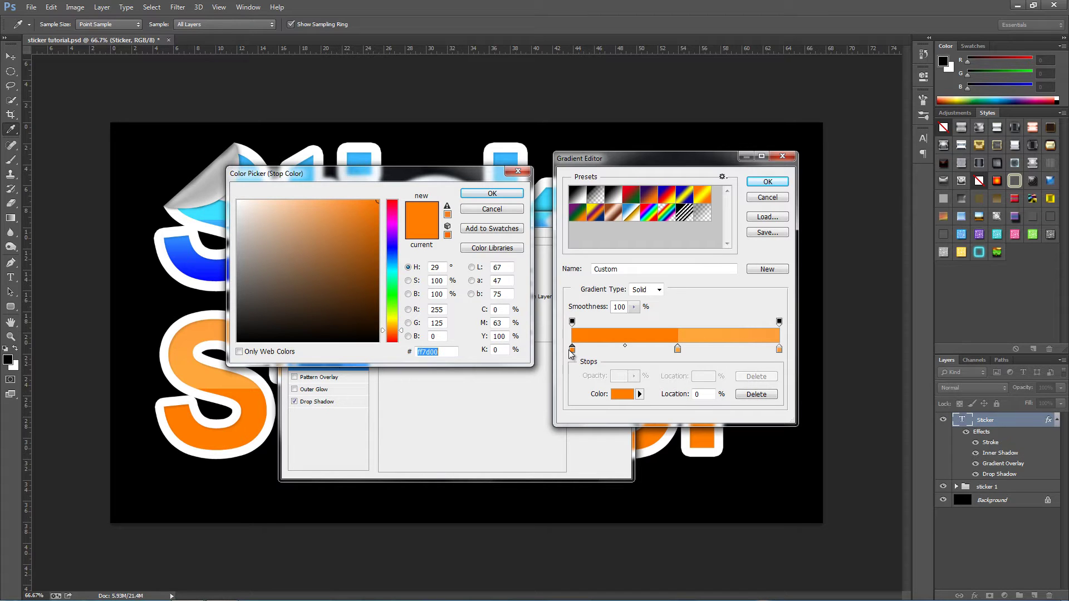
{"action": "left_click", "coordinate": [492, 193]}
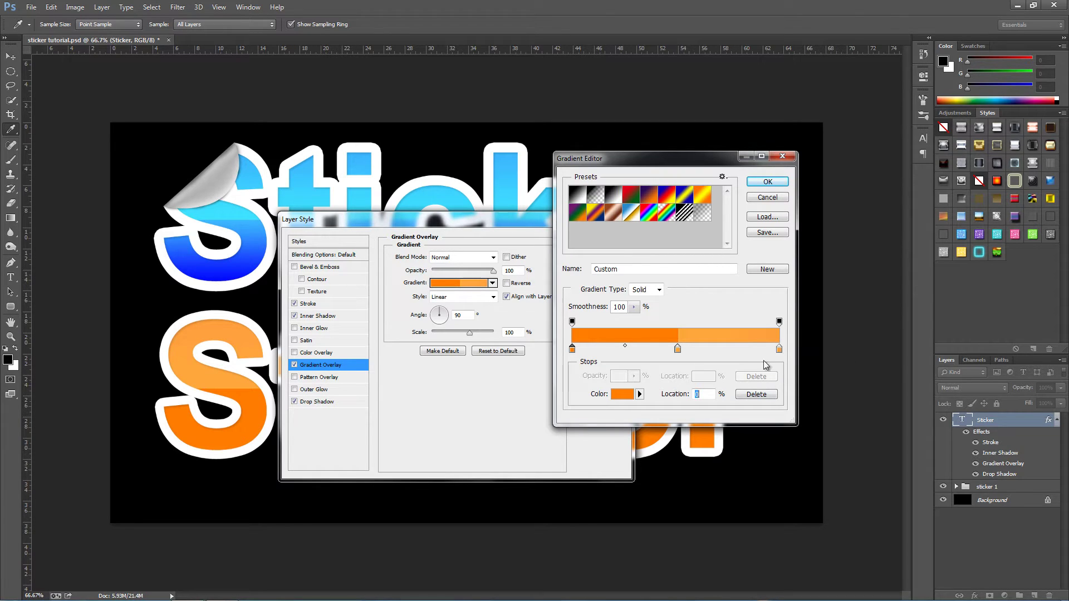
{"action": "double_click", "coordinate": [779, 349]}
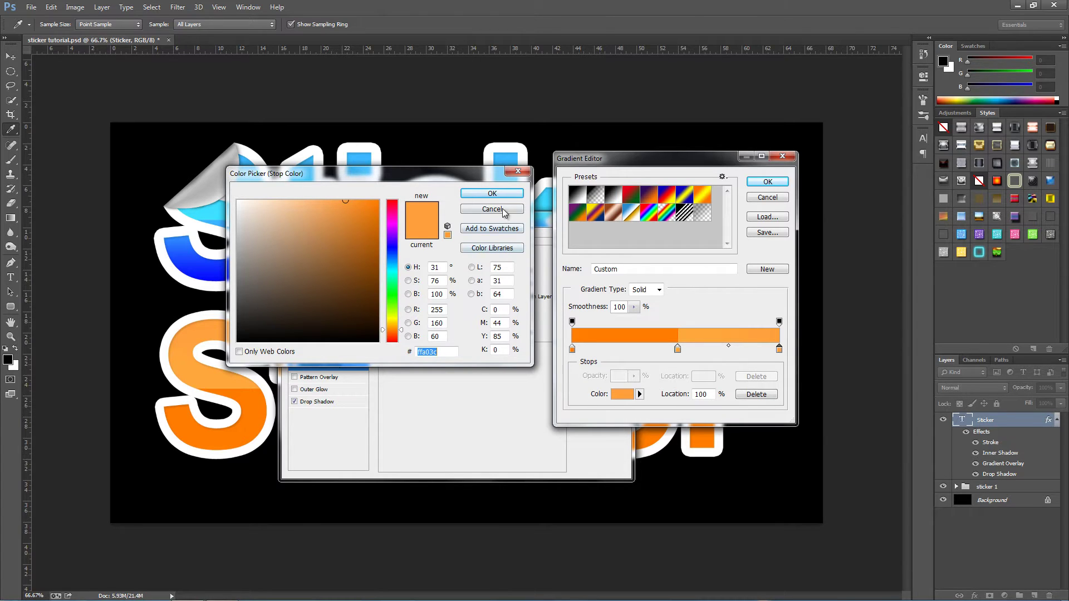
{"action": "left_click", "coordinate": [495, 194]}
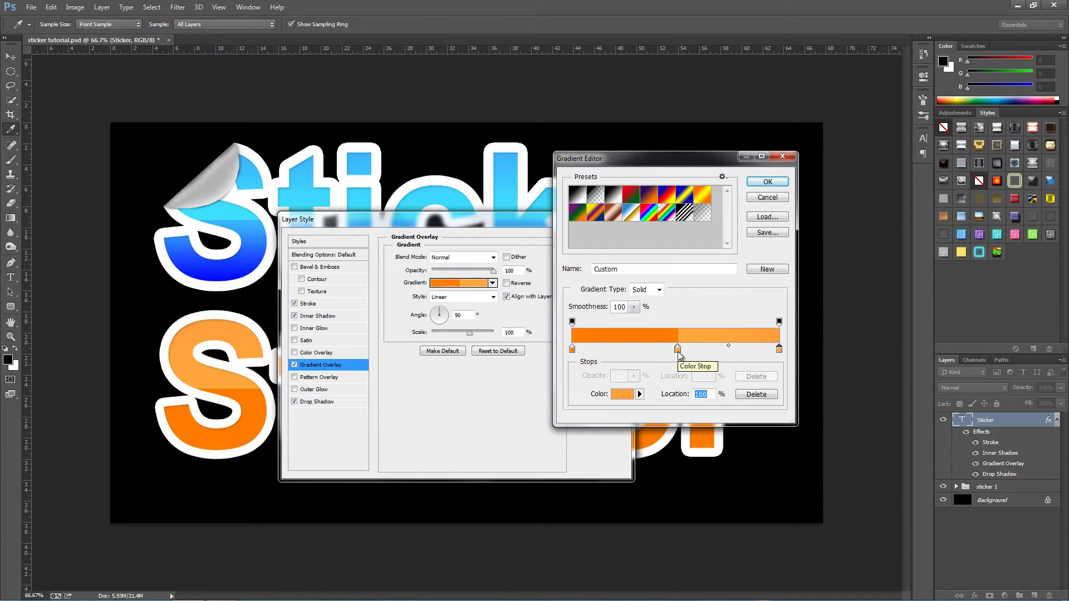
Move the darker orange middle stop to 46% and examine the colours of both middle stops.
{"action": "left_click_drag", "start_coordinate": [678, 351], "coordinate": [669, 354]}
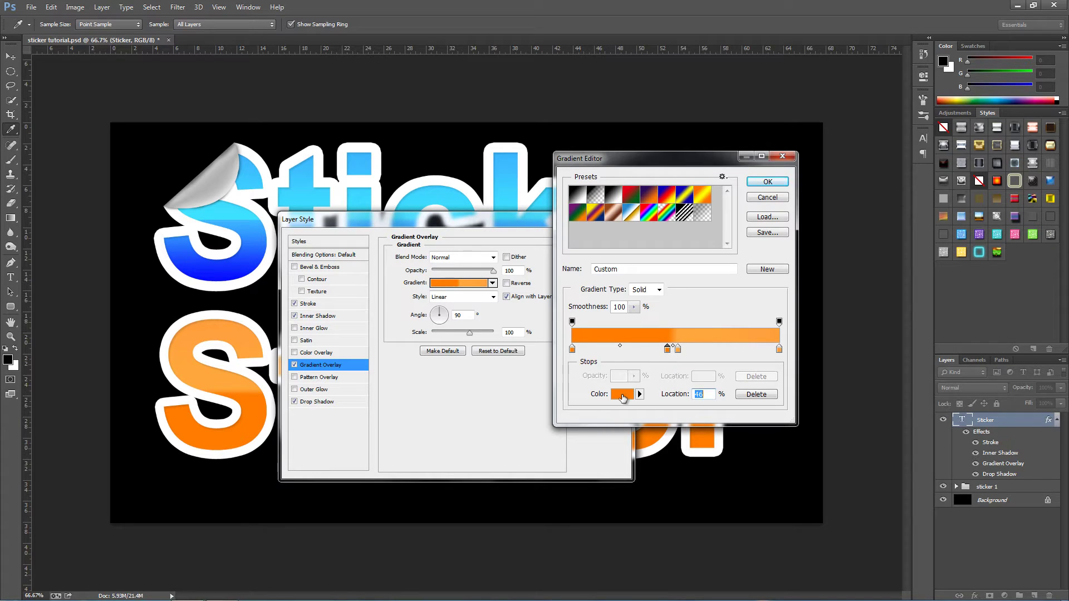
{"action": "double_click", "coordinate": [668, 350]}
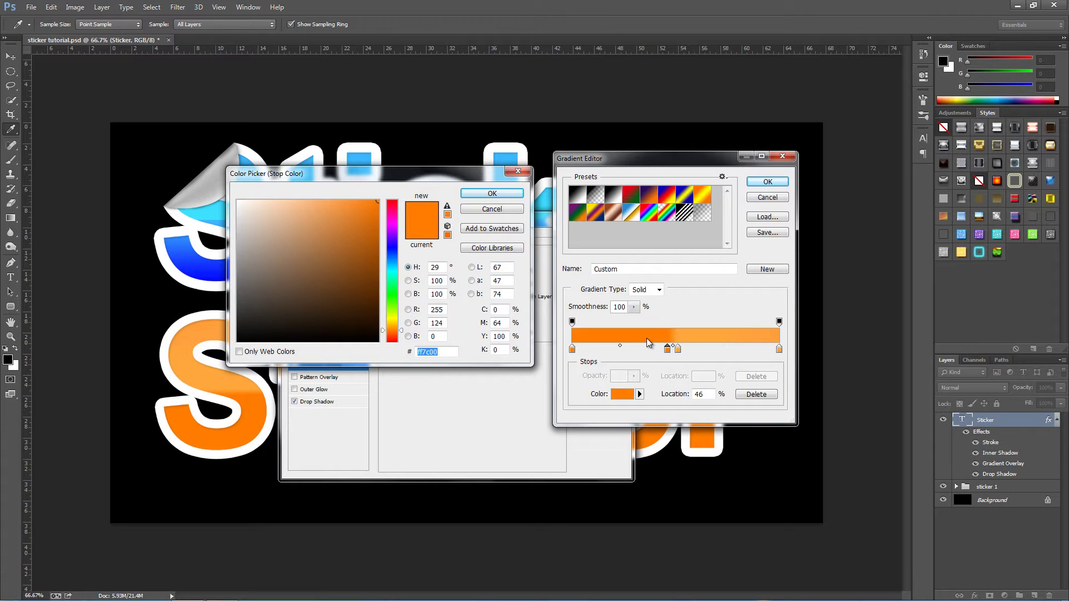
{"action": "left_click", "coordinate": [475, 195]}
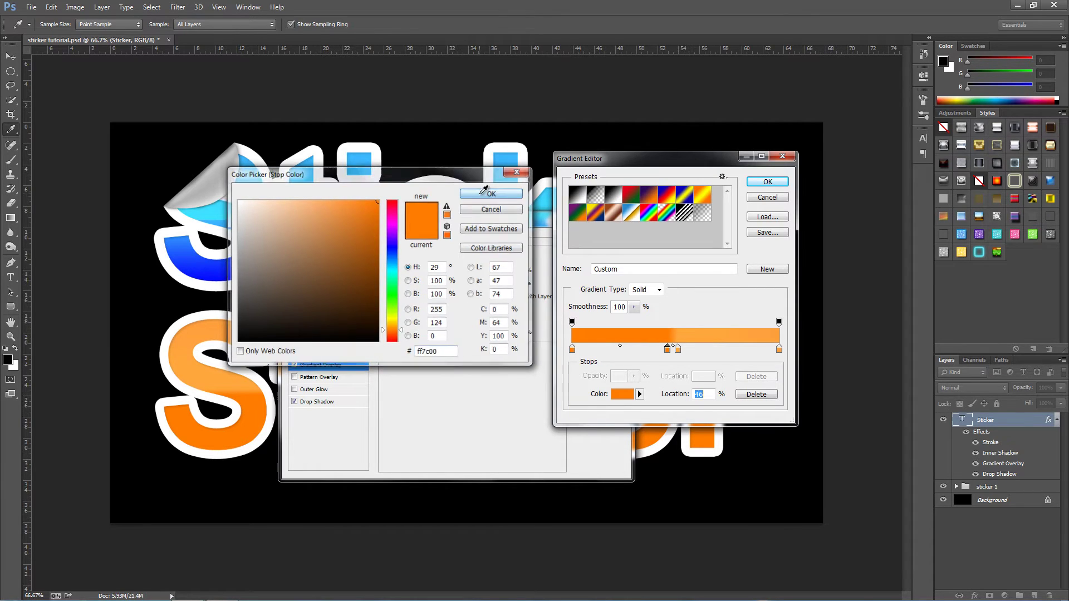
{"action": "double_click", "coordinate": [679, 350]}
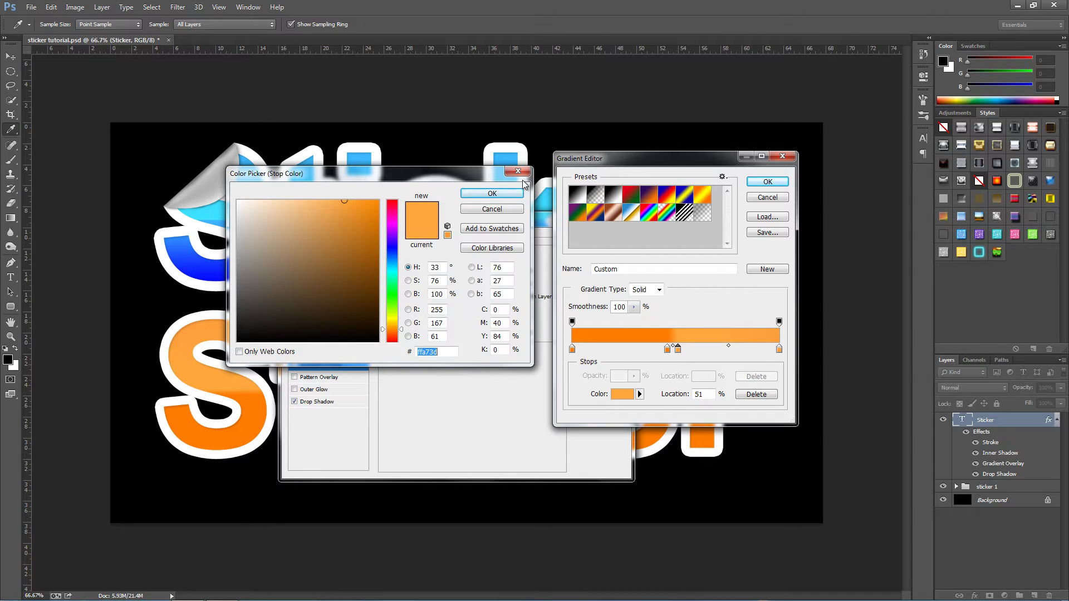
{"action": "left_click", "coordinate": [492, 194]}
Set the darker orange middle stop's location to 51% in the overlay gradient.
{"action": "left_click", "coordinate": [667, 349]}
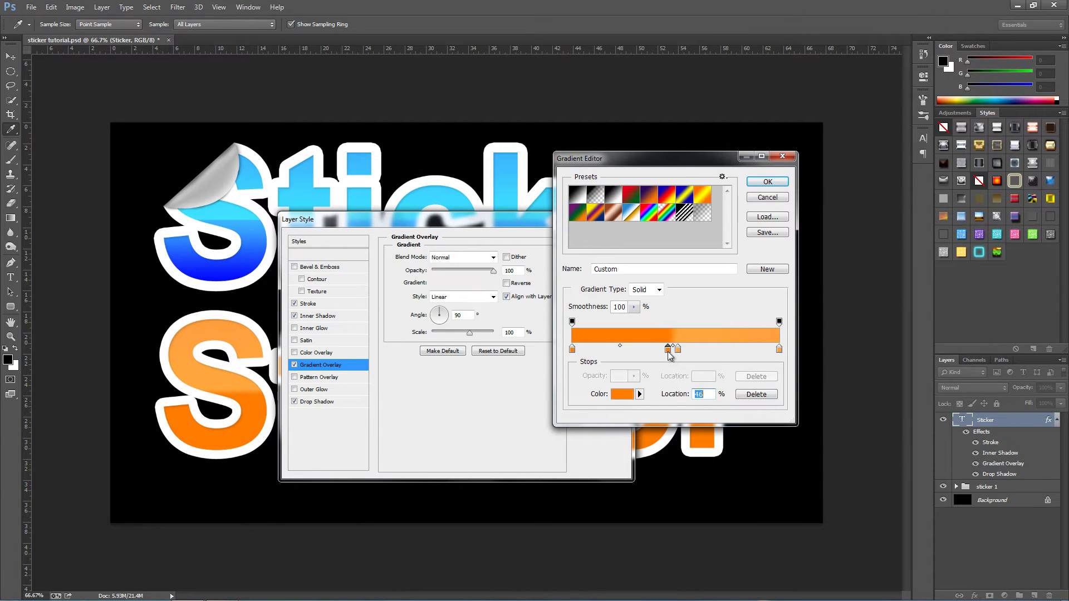
{"action": "left_click", "coordinate": [678, 349]}
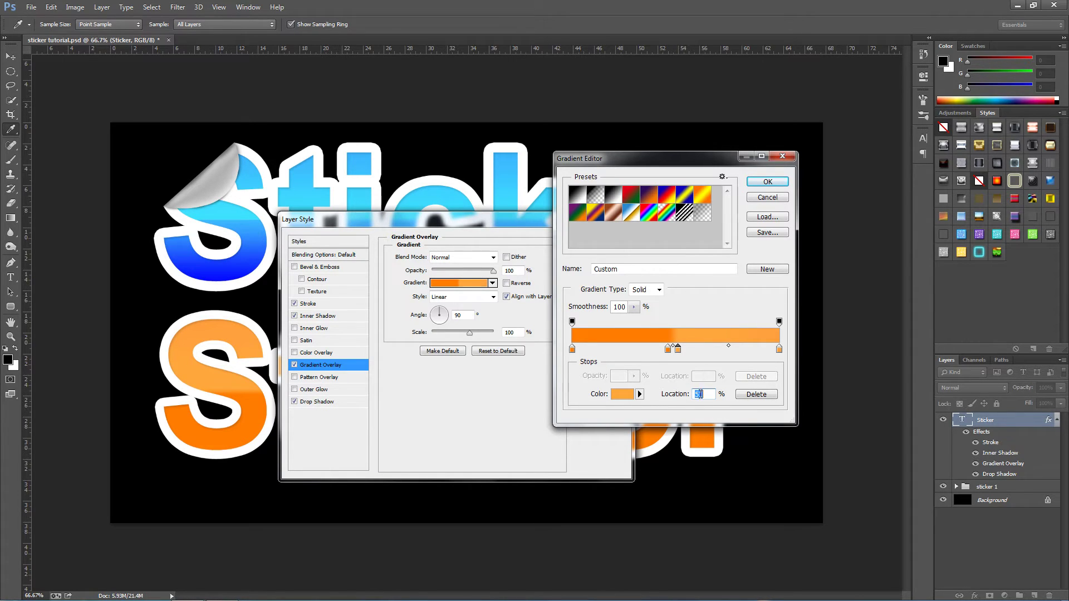
{"action": "left_click", "coordinate": [669, 351]}
{"action": "type", "text": "51"}
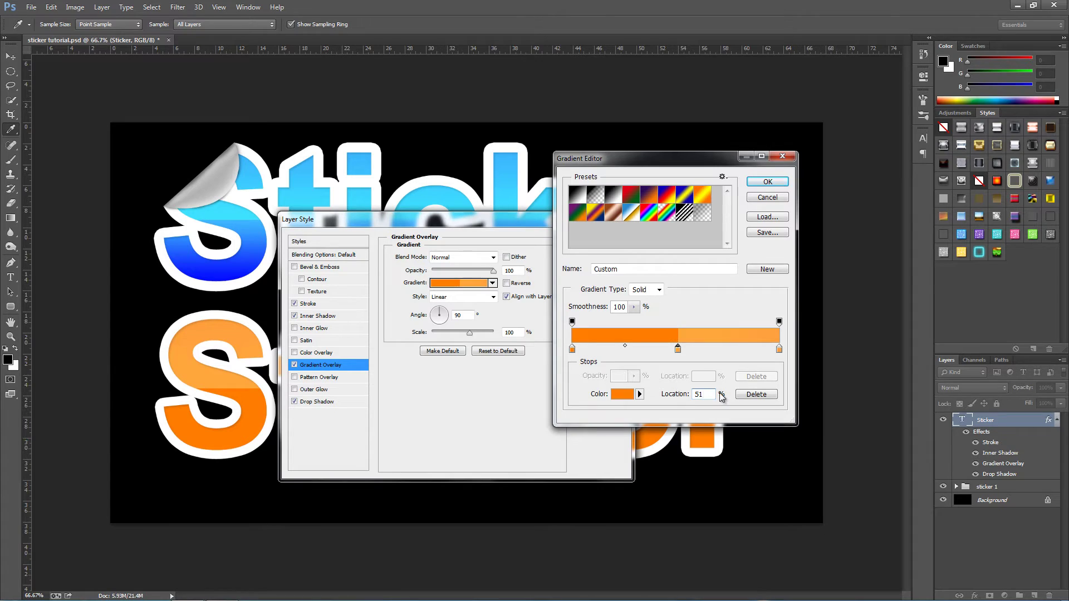
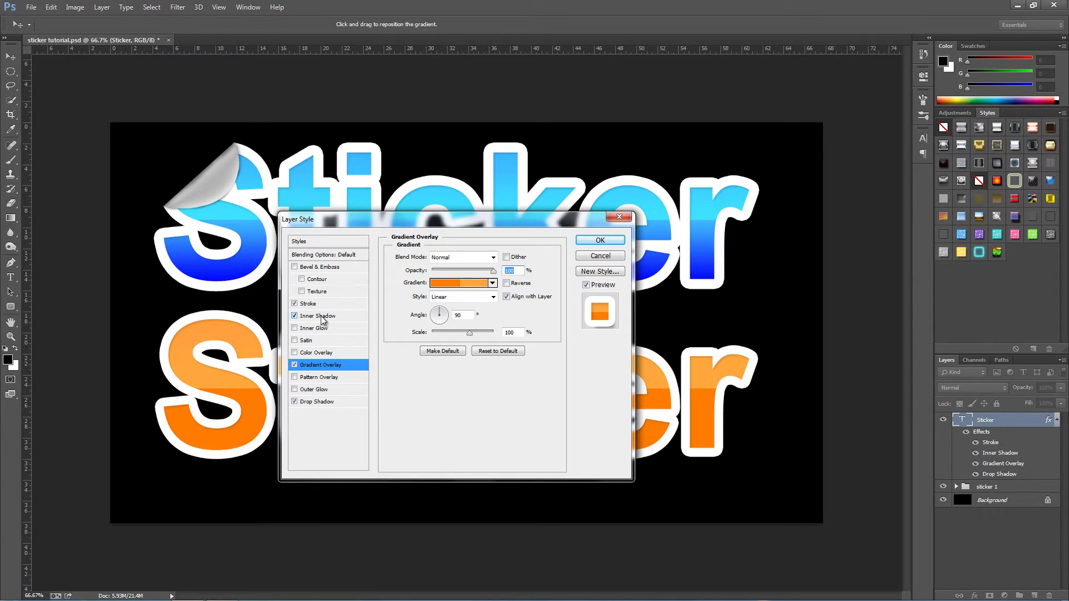
Examine the Inner Shadow, Stroke, Gradient Overlay and Drop Shadow settings, and accept the layer style.
{"action": "left_click", "coordinate": [321, 318]}
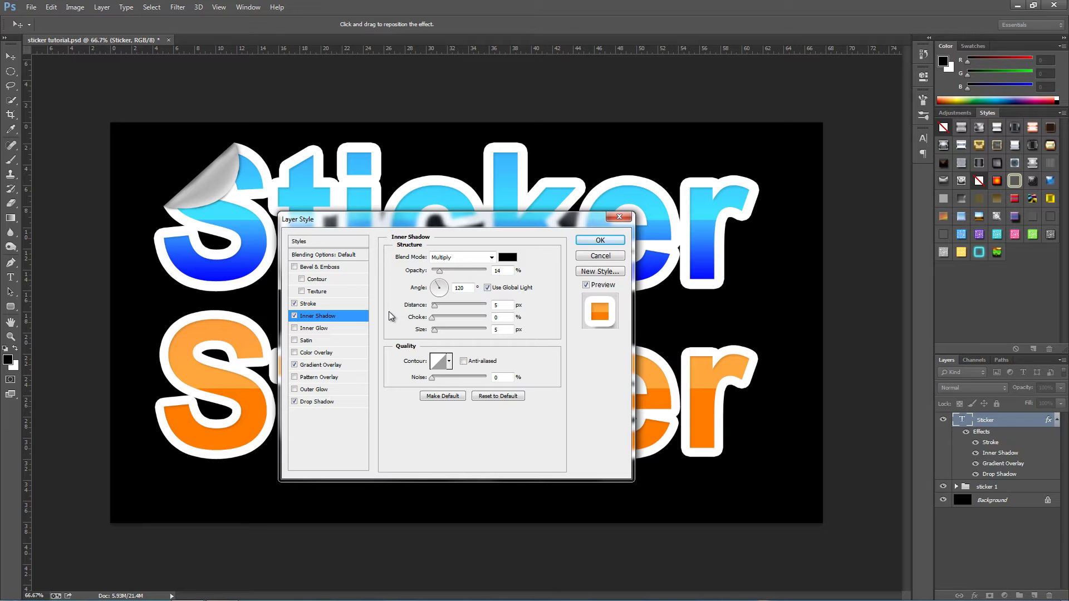
{"action": "left_click", "coordinate": [329, 303]}
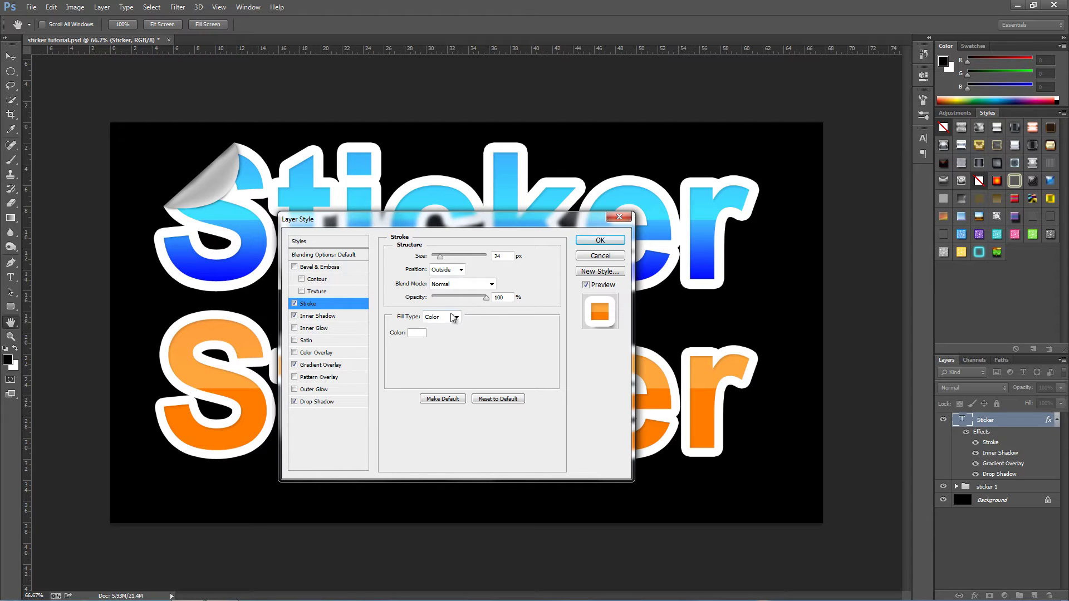
{"action": "left_click", "coordinate": [323, 317]}
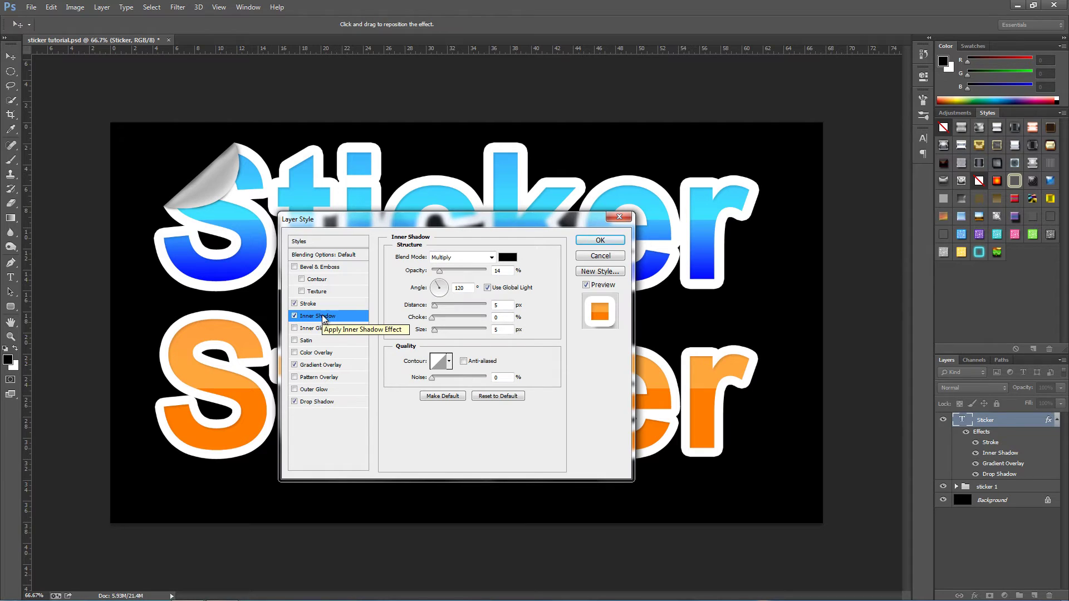
{"action": "left_click", "coordinate": [315, 366]}
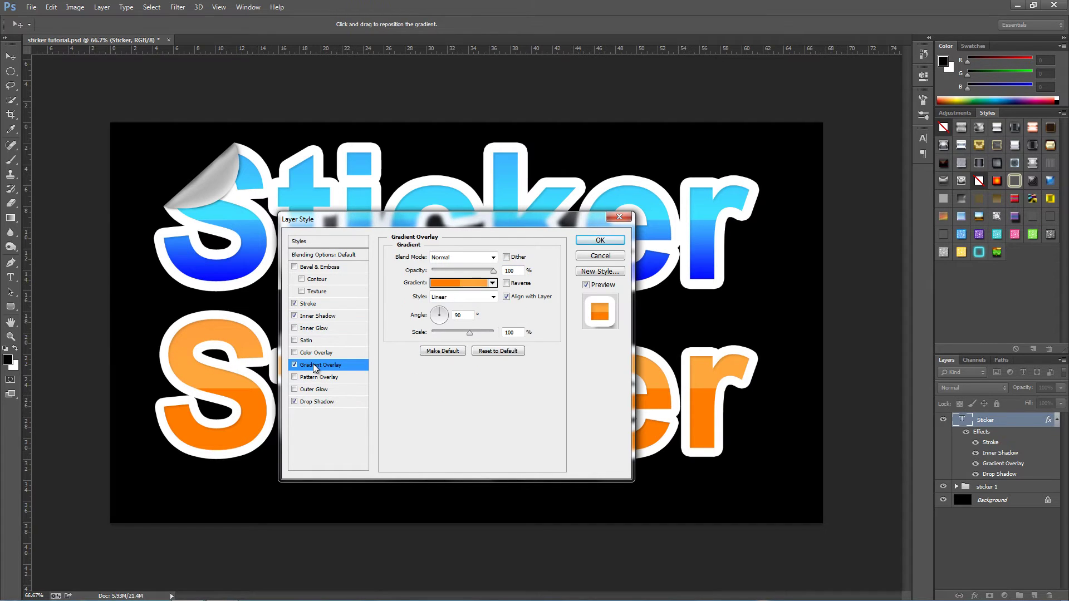
{"action": "left_click", "coordinate": [316, 401]}
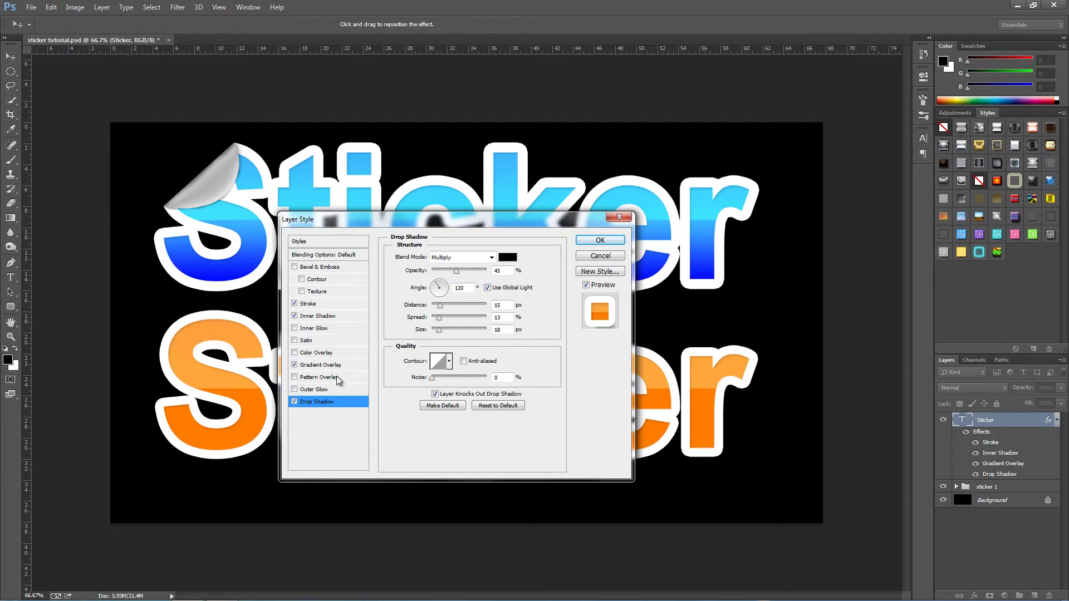
{"action": "left_click", "coordinate": [600, 240]}
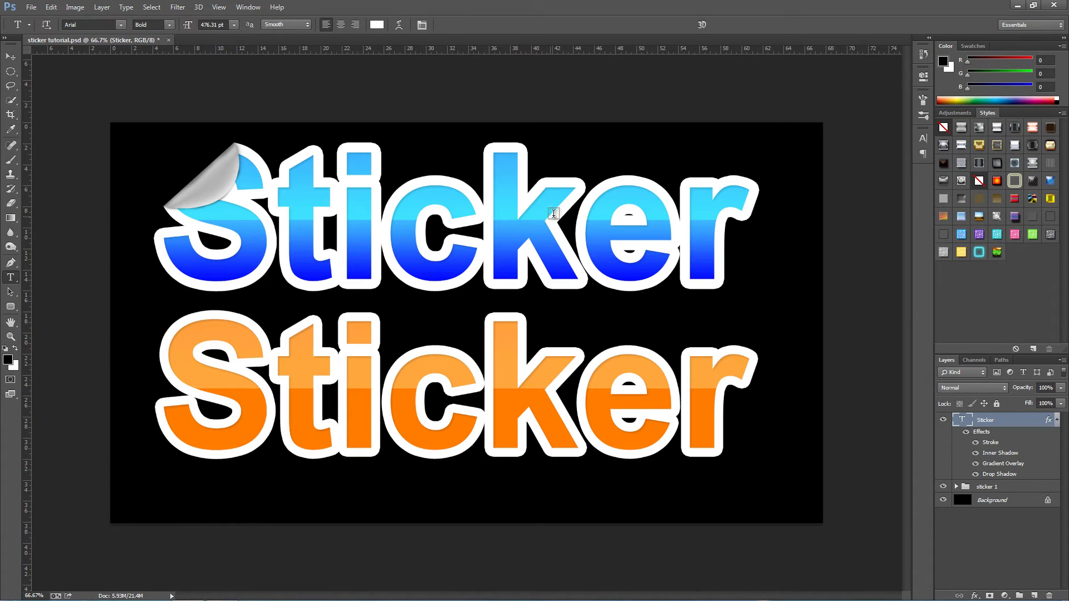
Rasterize the layer style of the Sticker text layer.
{"action": "right_click", "coordinate": [1019, 421]}
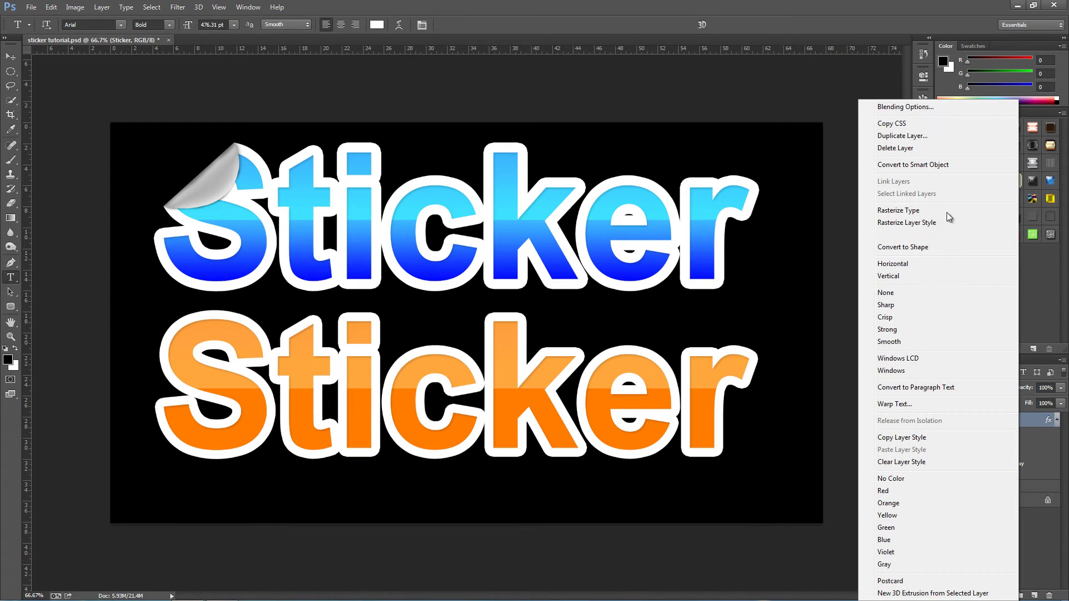
{"action": "left_click", "coordinate": [920, 223]}
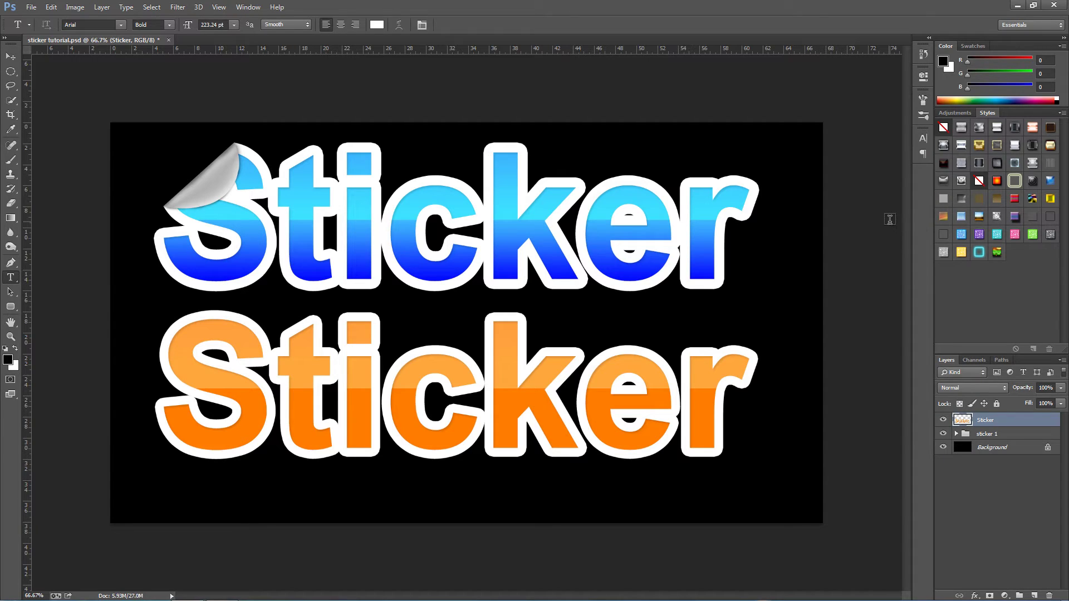
Draw a closed four-point path with the Pen tool around the upper-left corner of the orange S.
{"action": "left_click", "coordinate": [11, 263]}
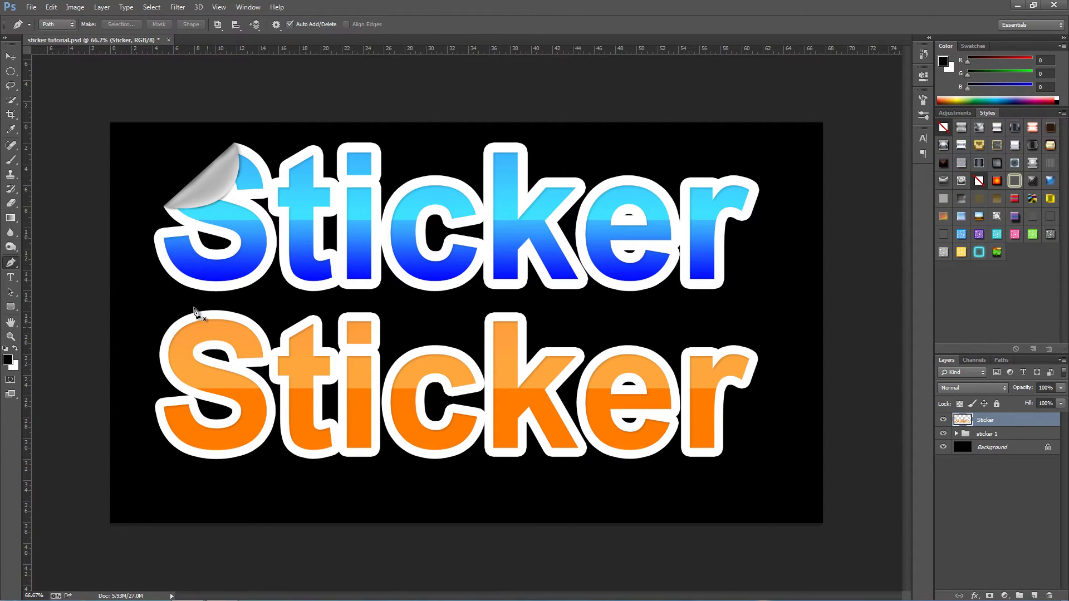
{"action": "left_click_drag", "start_coordinate": [150, 381], "coordinate": [257, 307]}
{"action": "left_click", "coordinate": [153, 297]}
{"action": "left_click", "coordinate": [137, 357]}
{"action": "left_click", "coordinate": [150, 382]}
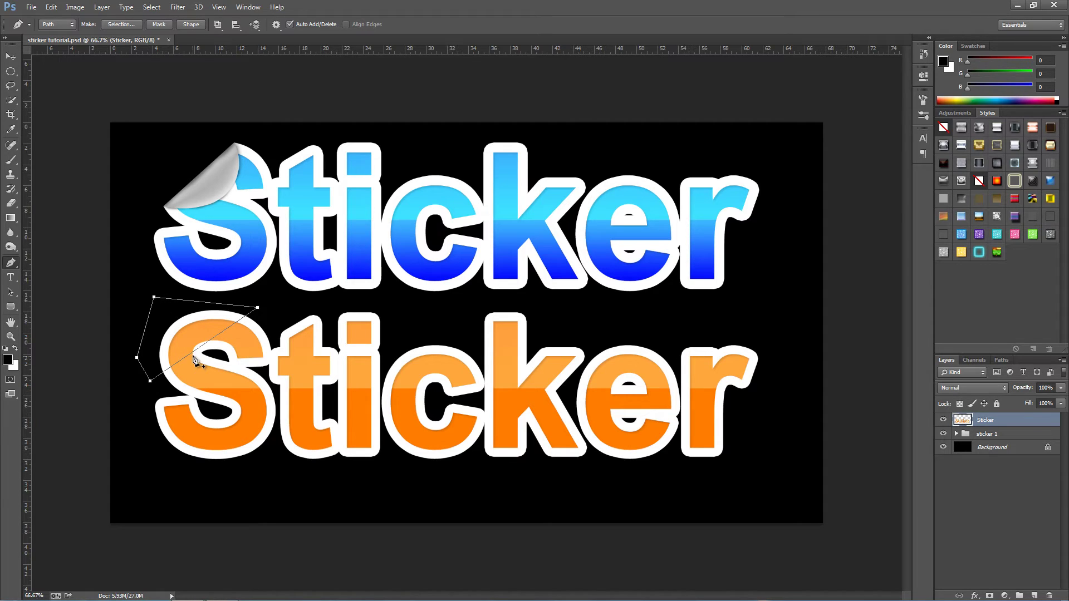
Convert the path to a selection with a 0-pixel feather and cut that corner of the orange S onto a new layer.
{"action": "right_click", "coordinate": [189, 331]}
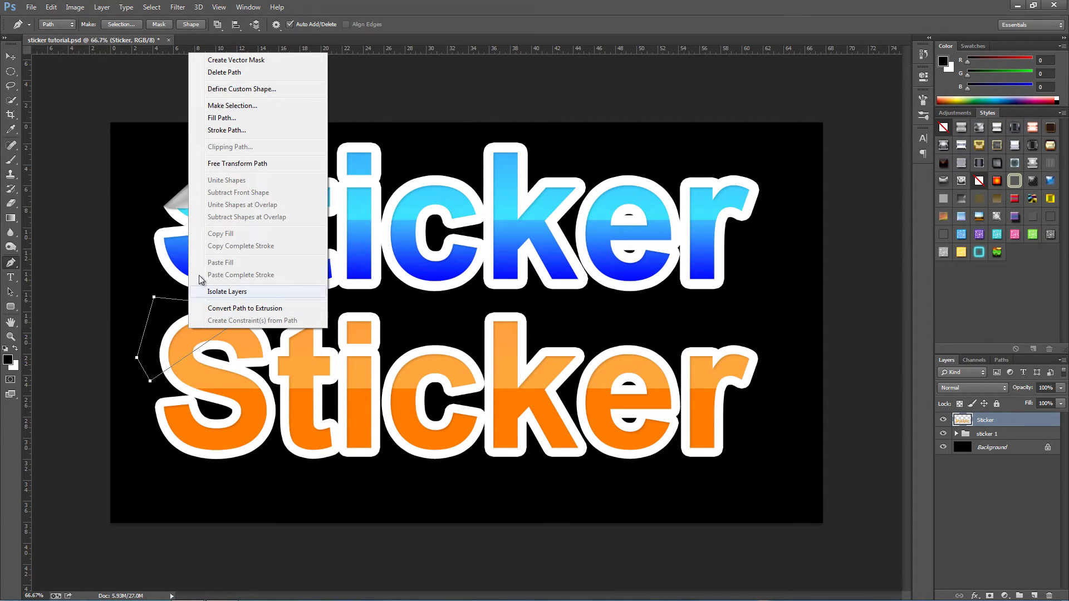
{"action": "left_click", "coordinate": [244, 105]}
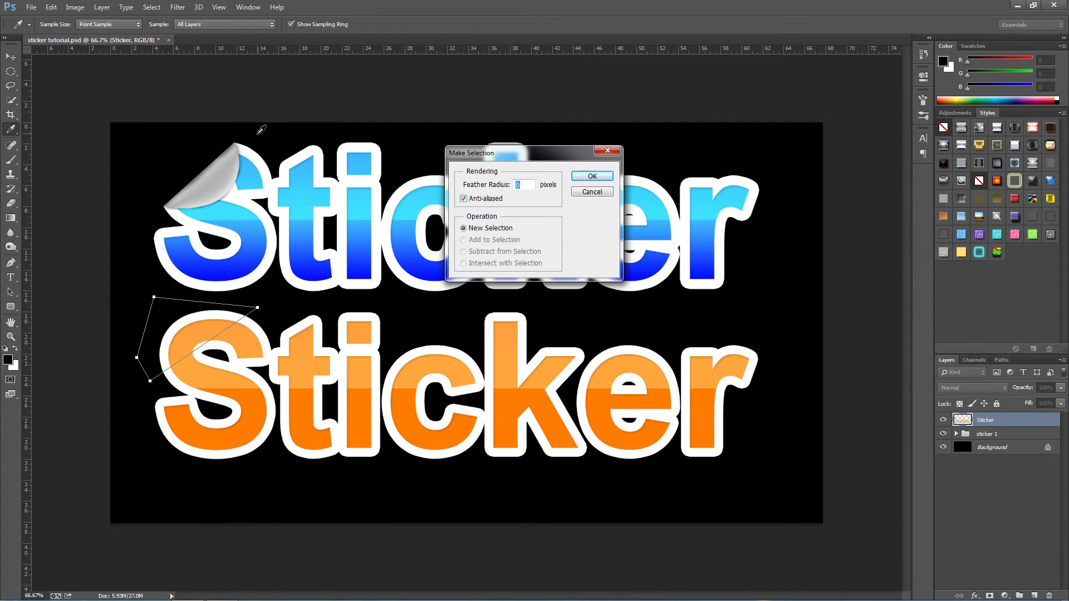
{"action": "left_click", "coordinate": [593, 177]}
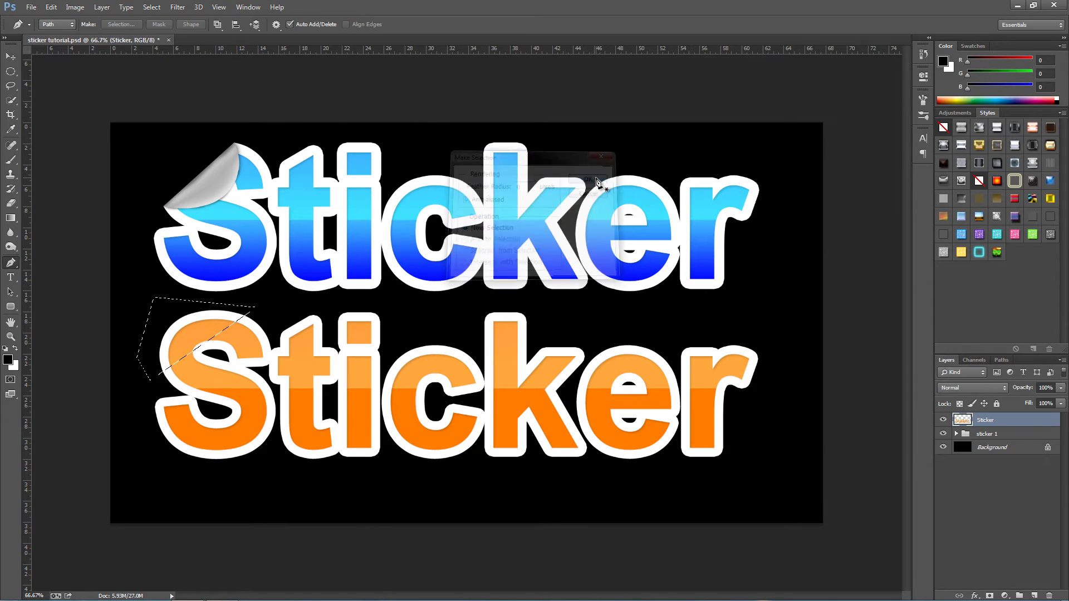
{"action": "left_click", "coordinate": [12, 102]}
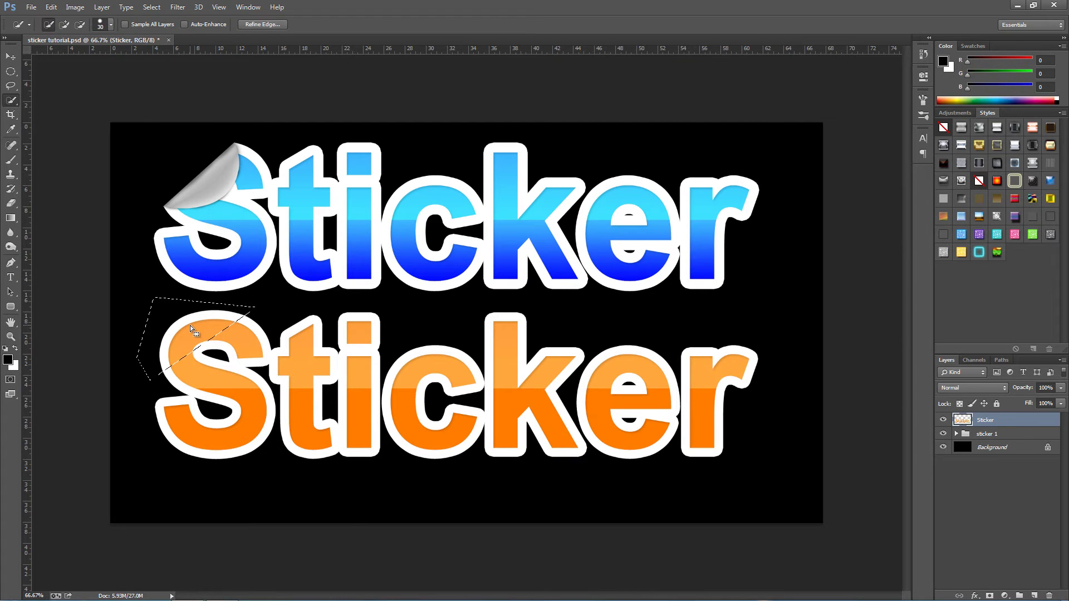
{"action": "right_click", "coordinate": [215, 312]}
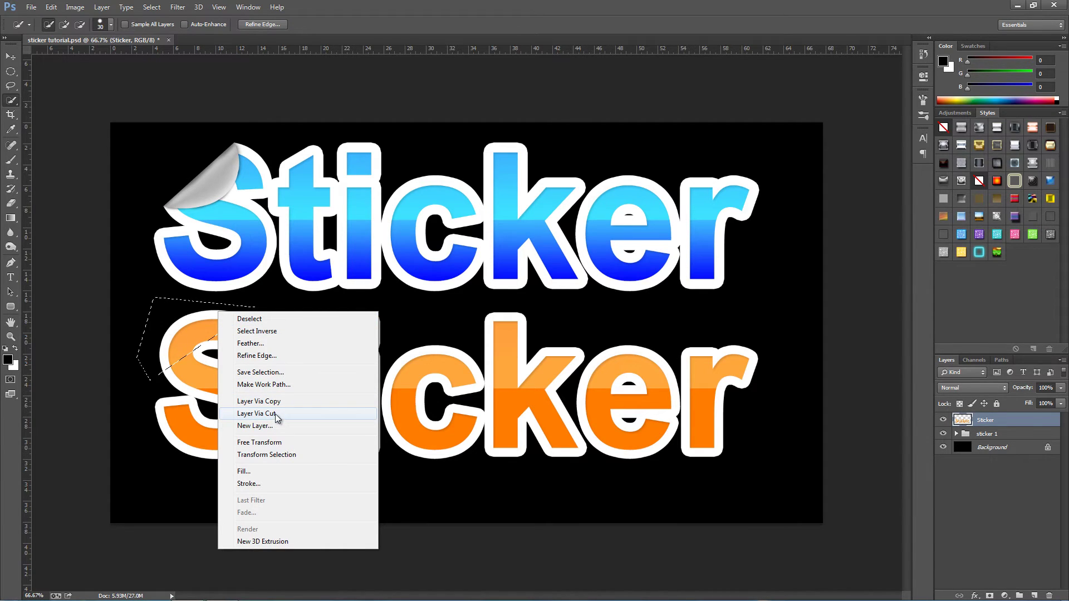
{"action": "left_click", "coordinate": [275, 414]}
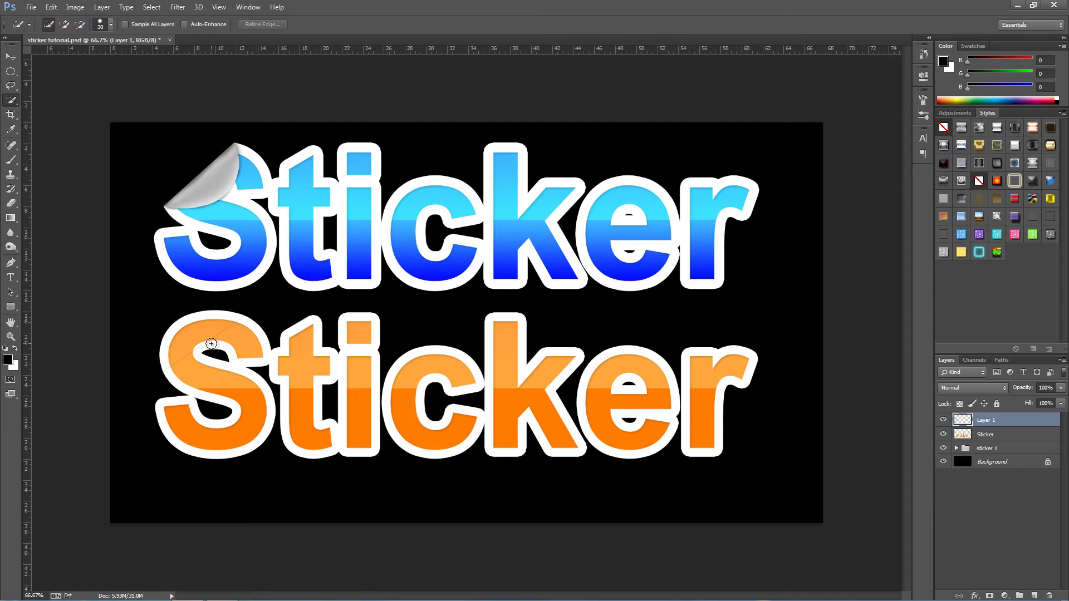
Free-transform the cut corner piece of the S by rotating it 180°.
{"action": "key", "text": "ctrl+t"}
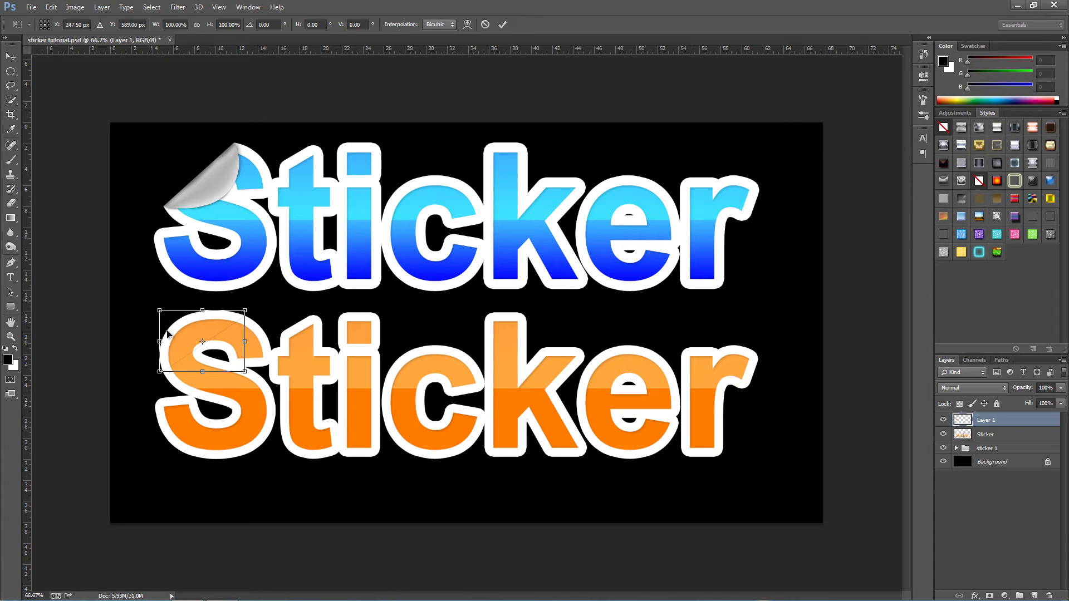
{"action": "right_click", "coordinate": [220, 333]}
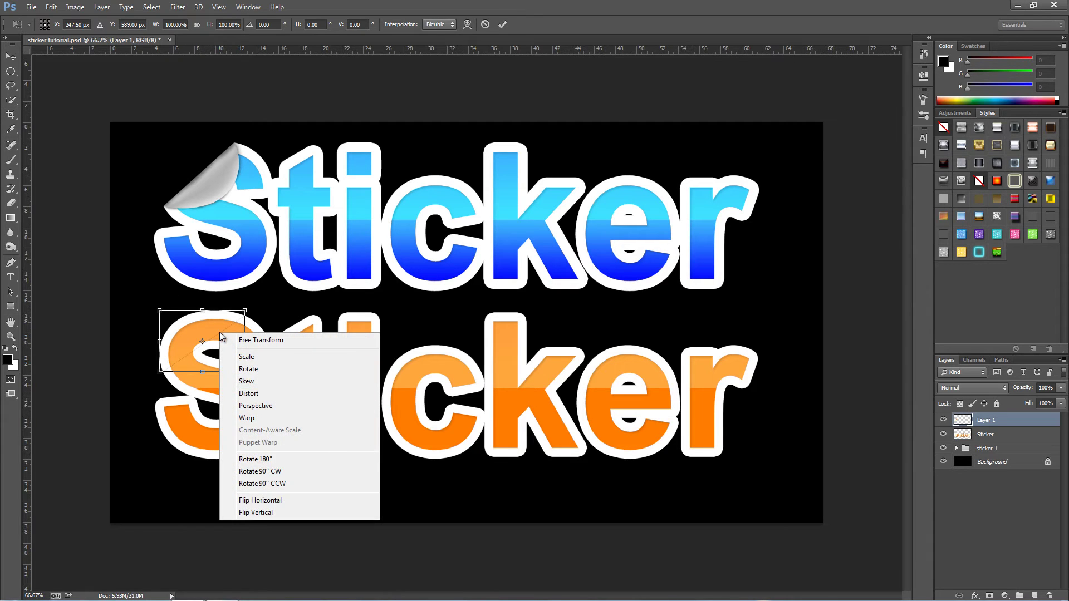
{"action": "left_click", "coordinate": [266, 460]}
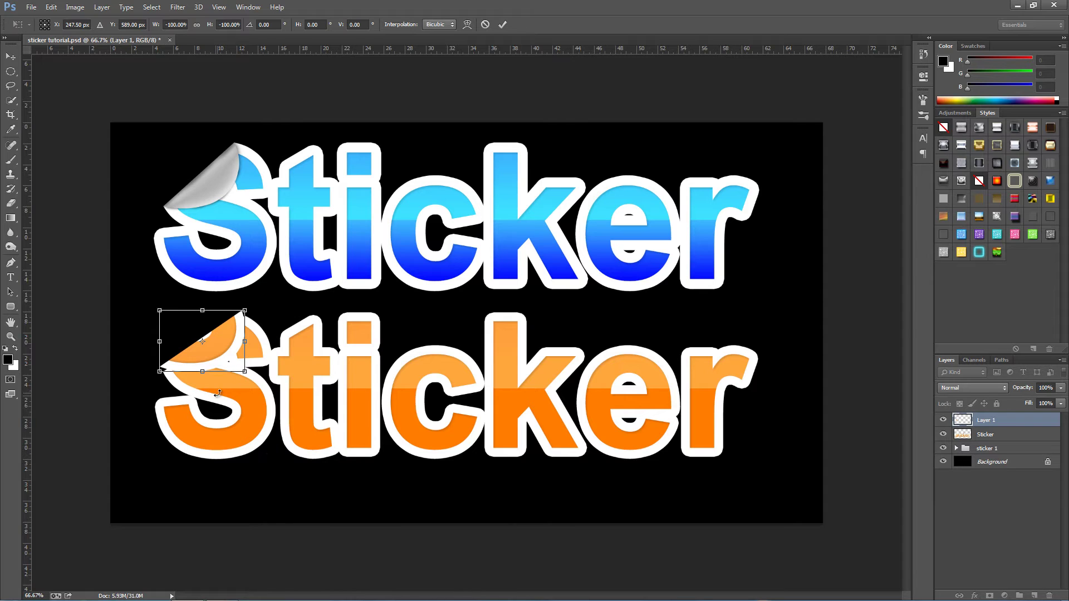
Move the rotated corner piece so its diagonal edge lines up with the cut edge of the S, and apply the transform.
{"action": "scroll", "coordinate": [146, 351], "scroll_direction": "up", "scroll_amount": 5}
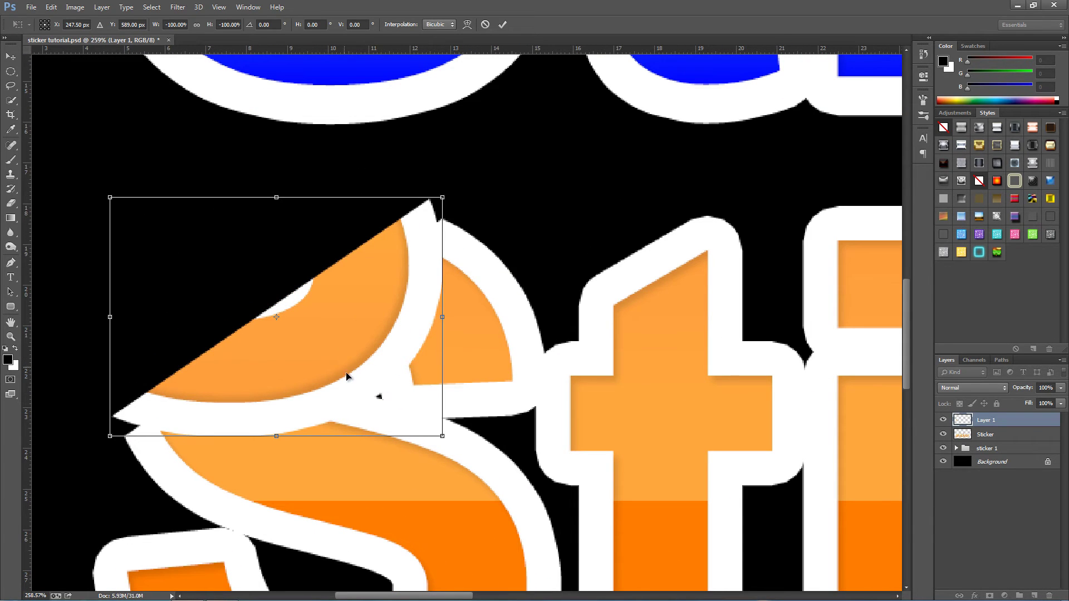
{"action": "mouse_move", "coordinate": [317, 315]}
{"action": "left_mouse_down"}
{"action": "mouse_move", "coordinate": [352, 360]}
{"action": "mouse_move", "coordinate": [339, 319]}
{"action": "mouse_move", "coordinate": [330, 332]}
{"action": "left_mouse_up"}
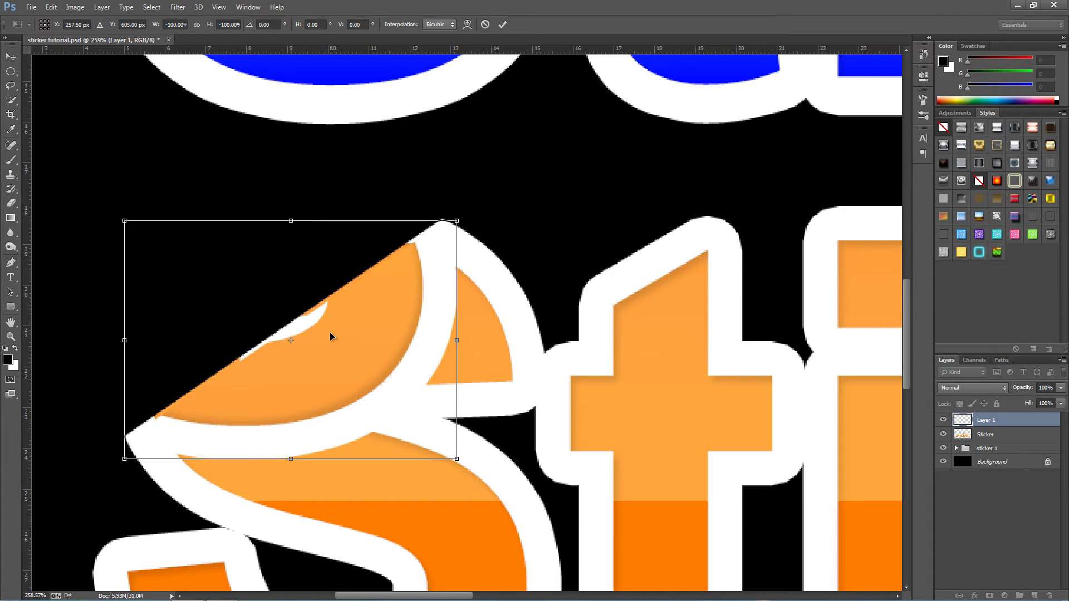
{"action": "key", "text": "Left"}
{"action": "key", "text": "Up"}
{"action": "key", "text": "Left"}
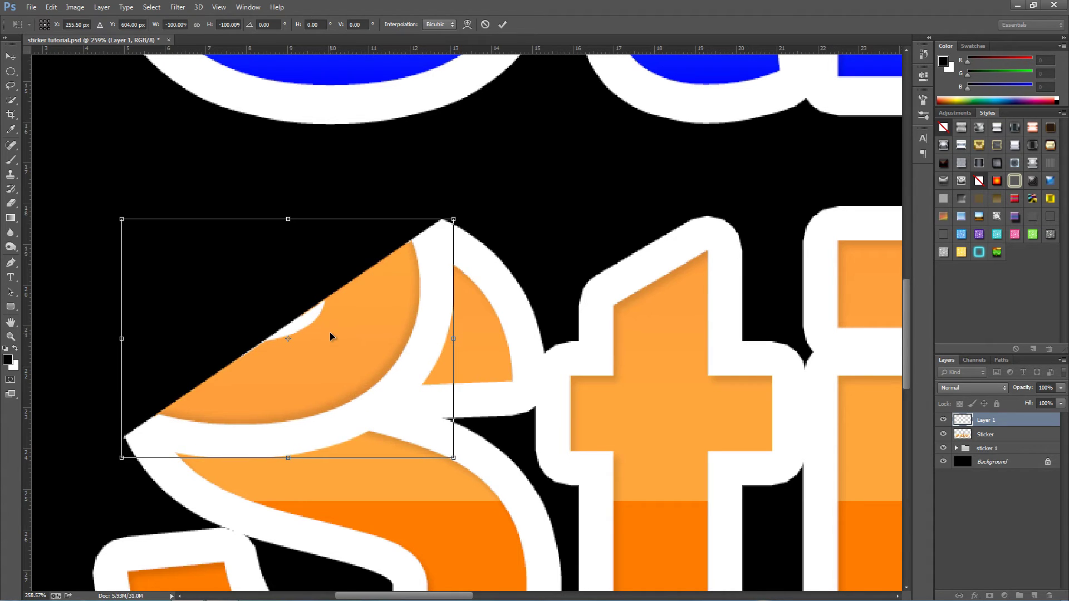
{"action": "key", "text": "Left"}
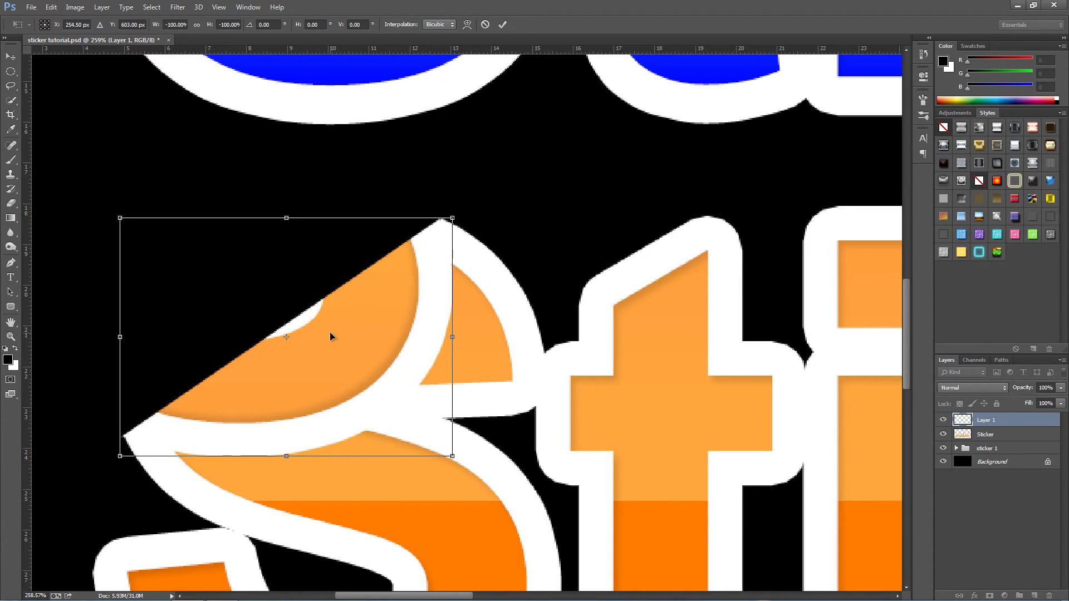
{"action": "key", "text": "Right"}
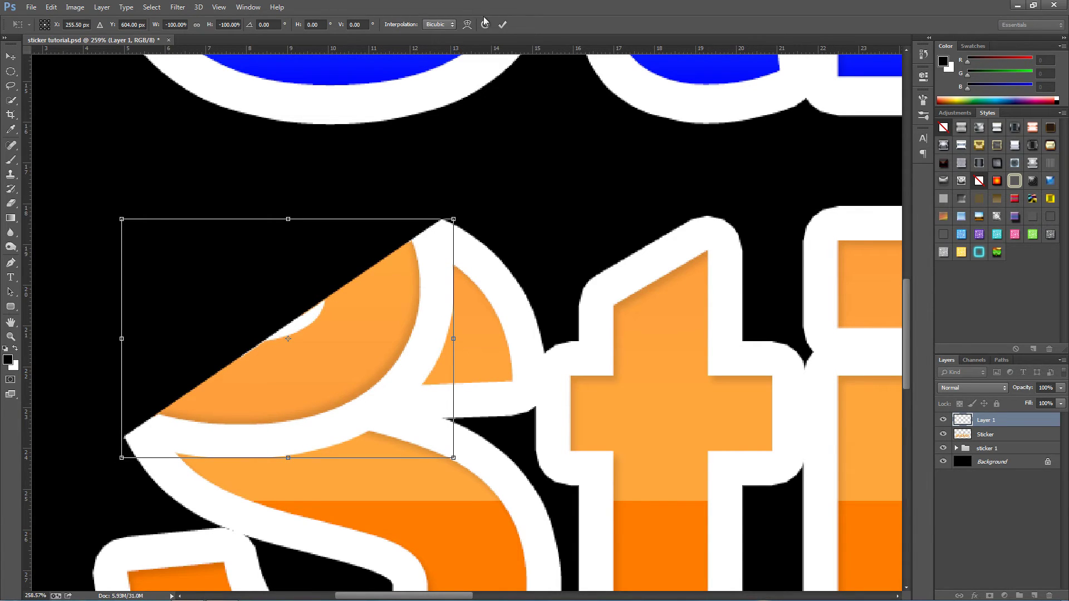
{"action": "left_click", "coordinate": [502, 24]}
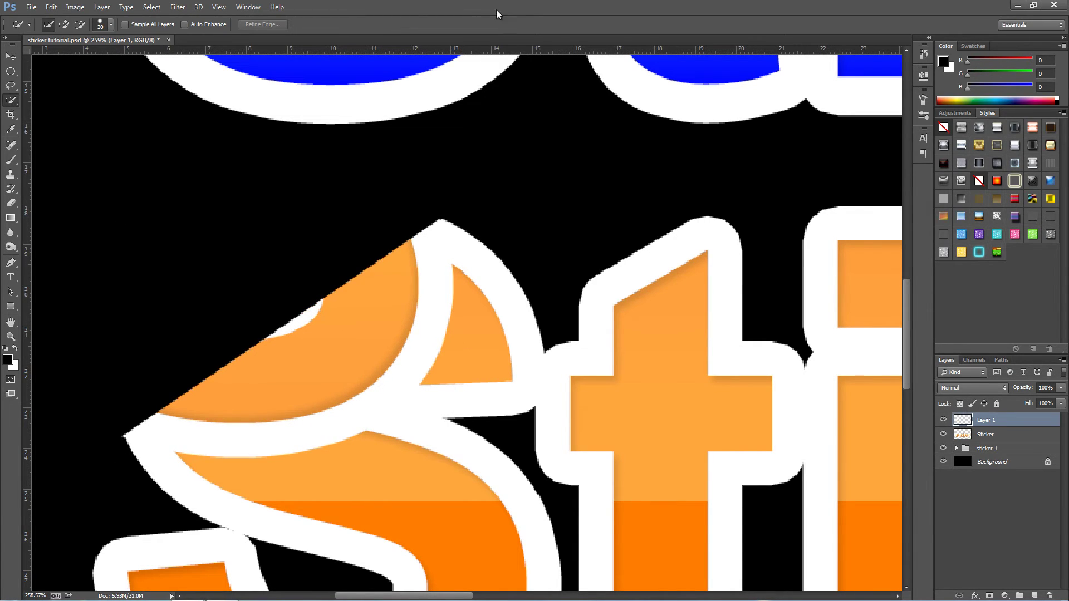
Copy the Satin and Color Overlay effects from the over lap layer in the sticker 1 group to Layer 1.
{"action": "left_click", "coordinate": [956, 449]}
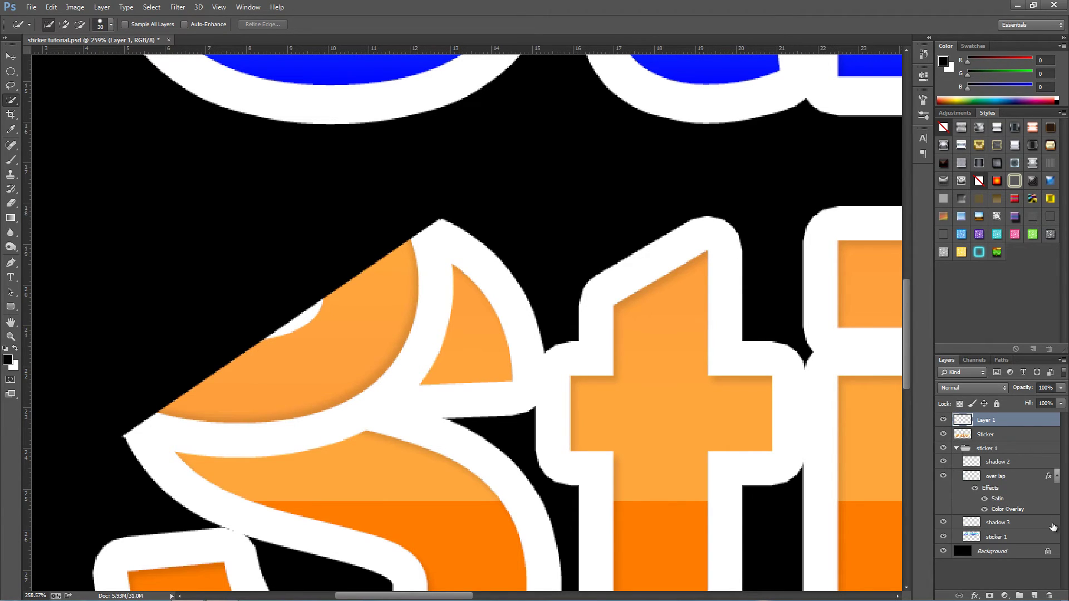
{"action": "left_click_drag", "start_coordinate": [1046, 479], "coordinate": [1027, 422]}
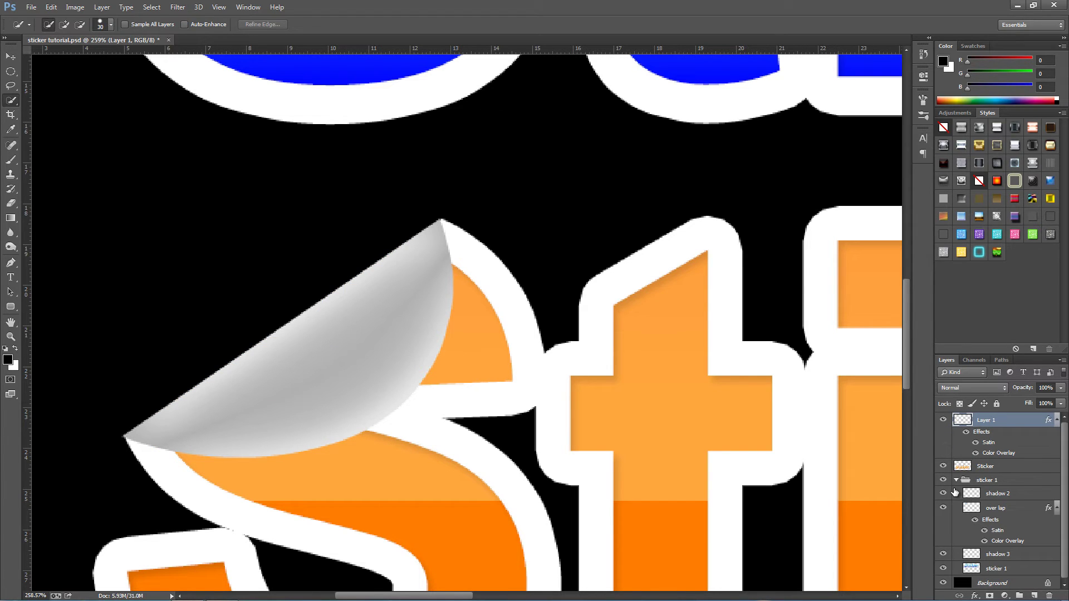
{"action": "left_click", "coordinate": [956, 480]}
Examine Layer 1's Color Overlay and Satin settings, including the Satin contour presets, and close the layer style.
{"action": "double_click", "coordinate": [1004, 424]}
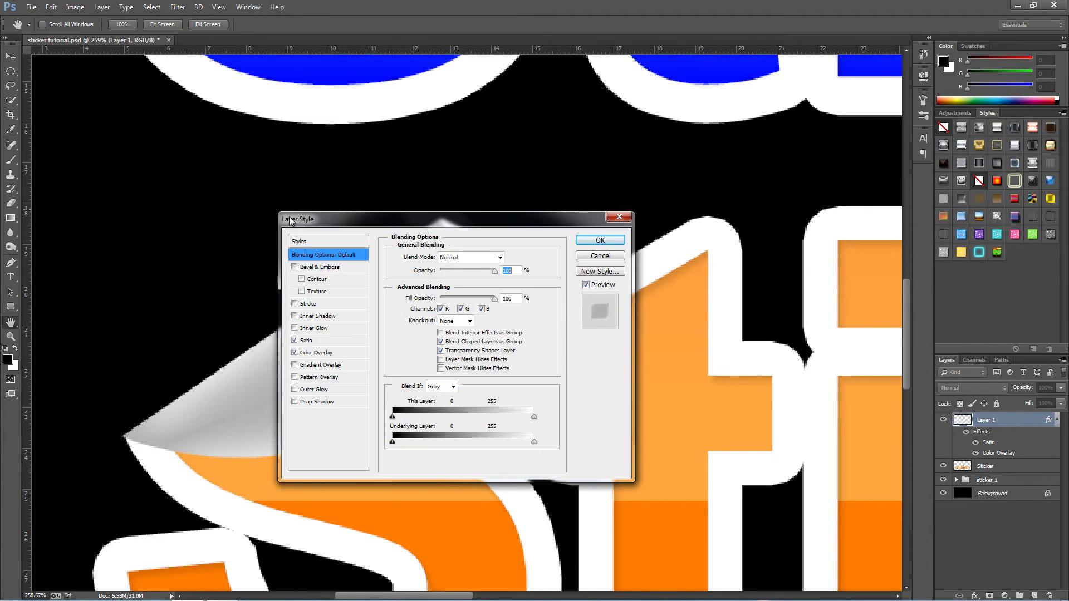
{"action": "left_click", "coordinate": [329, 351]}
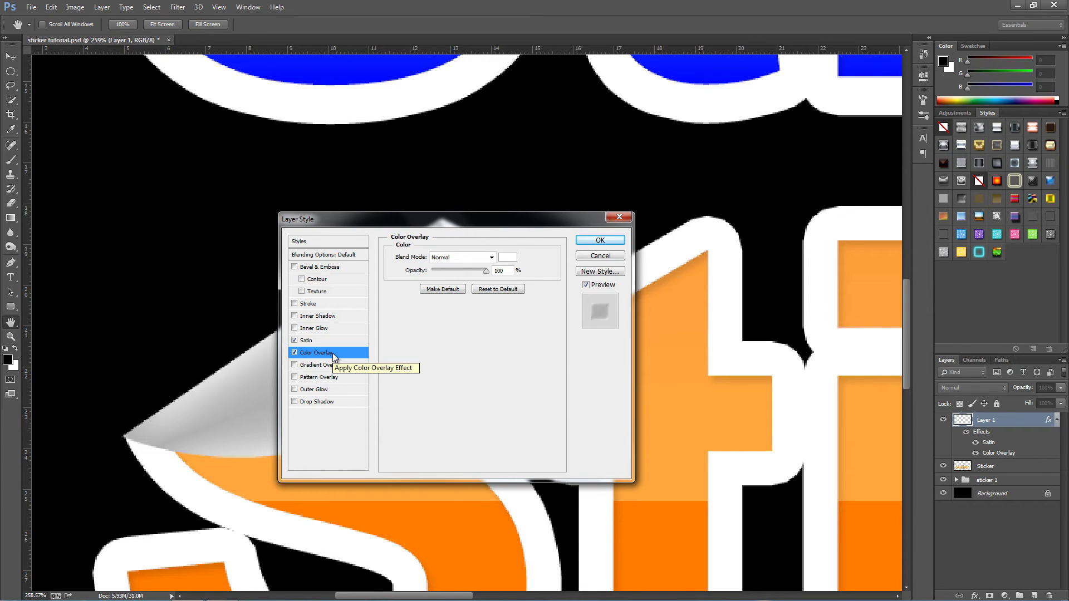
{"action": "left_click", "coordinate": [323, 342]}
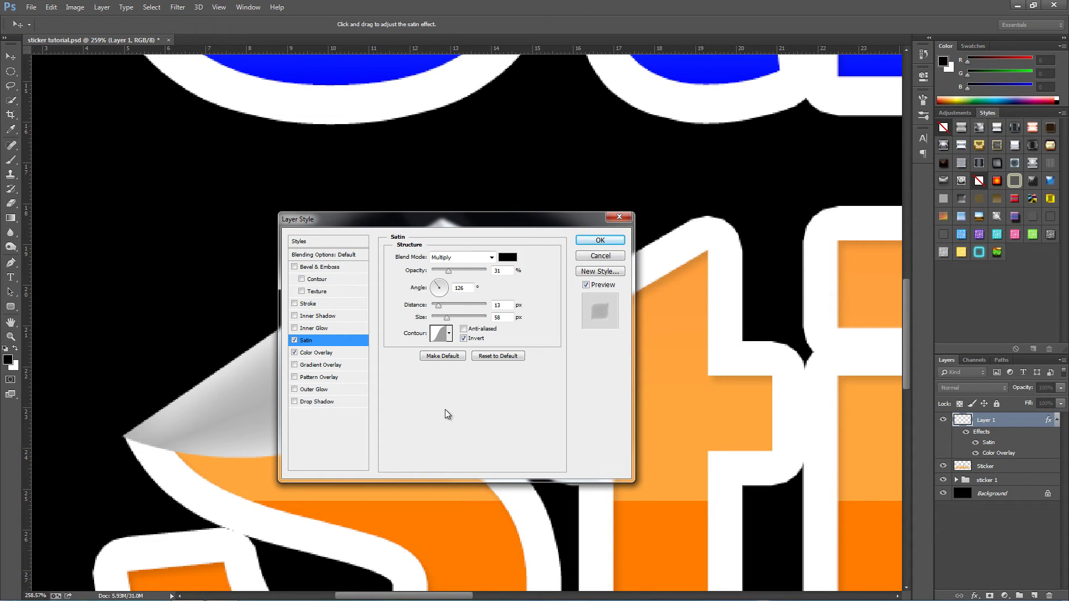
{"action": "left_click", "coordinate": [449, 333]}
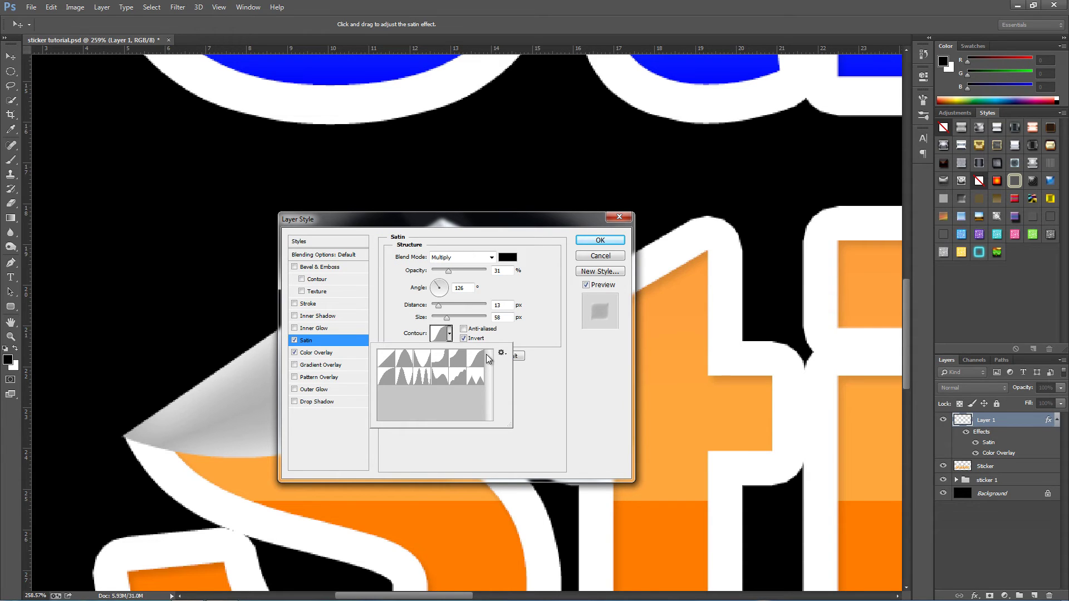
{"action": "left_click", "coordinate": [601, 397]}
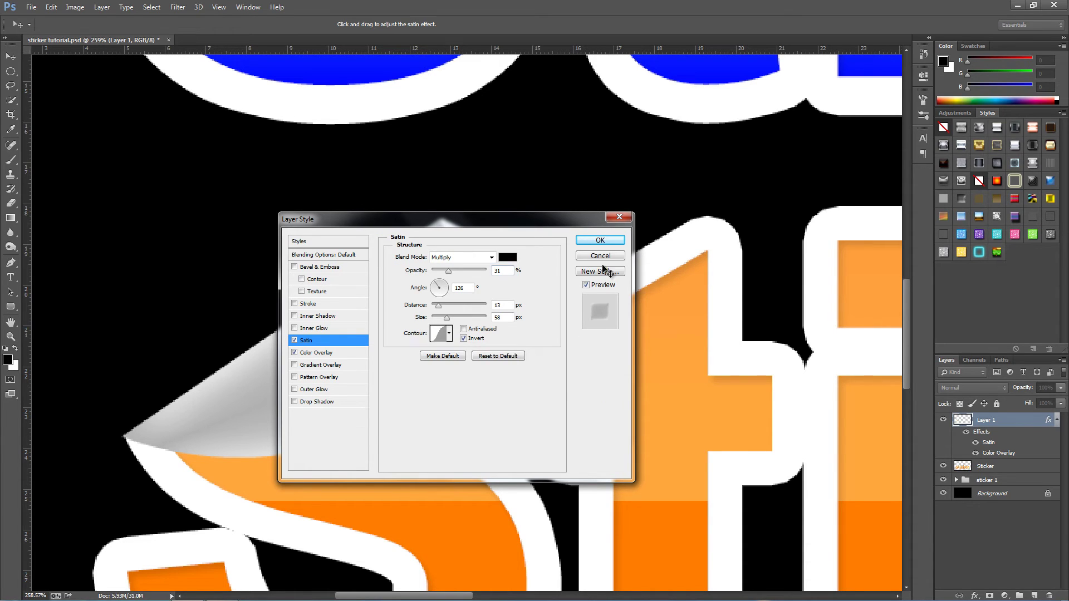
{"action": "left_click", "coordinate": [601, 240]}
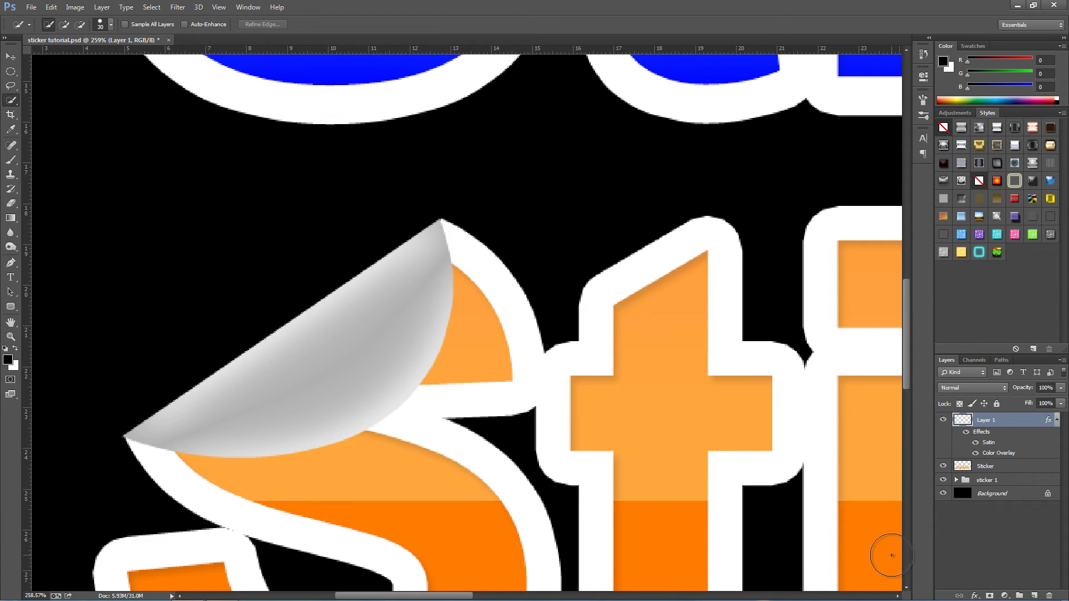
Add a new layer named "shadow 1" above Layer 1 and make it active.
{"action": "left_click", "coordinate": [1035, 596]}
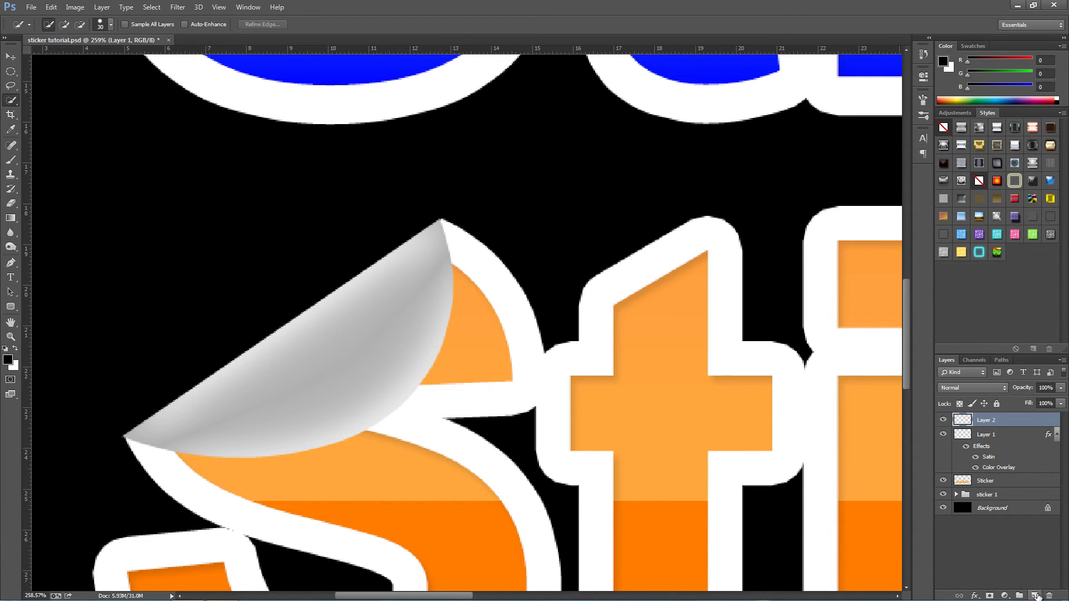
{"action": "double_click", "coordinate": [991, 421]}
{"action": "type", "text": "shadow 1"}
{"action": "left_click", "coordinate": [1022, 440]}
{"action": "left_click", "coordinate": [1027, 421]}
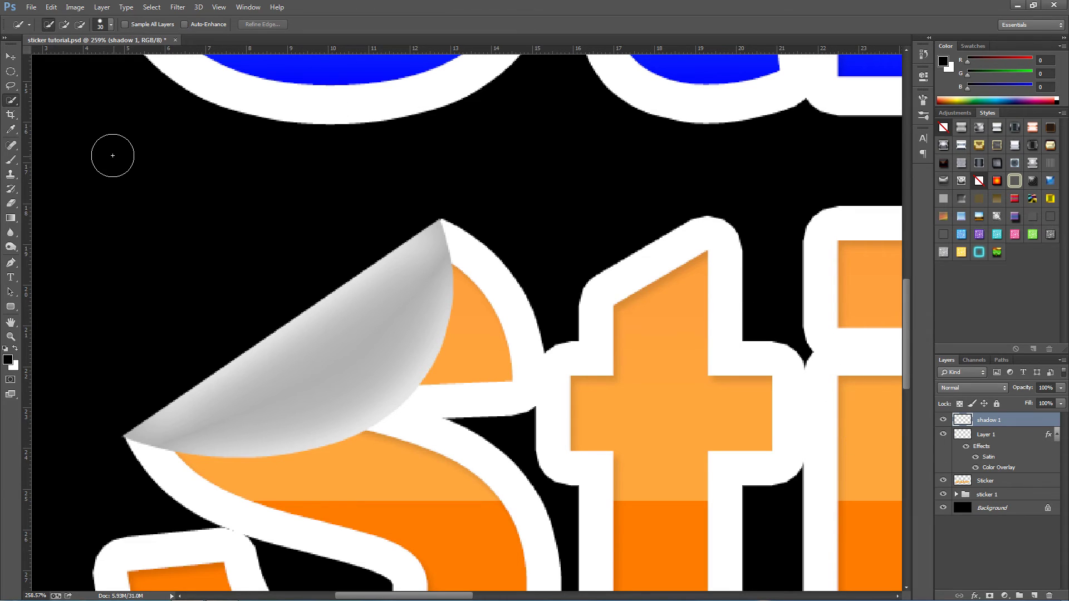
Paint a black shadow along the diagonal fold edge on the shadow 1 layer with a soft 20-pixel brush at 54% opacity.
{"action": "left_click", "coordinate": [10, 160]}
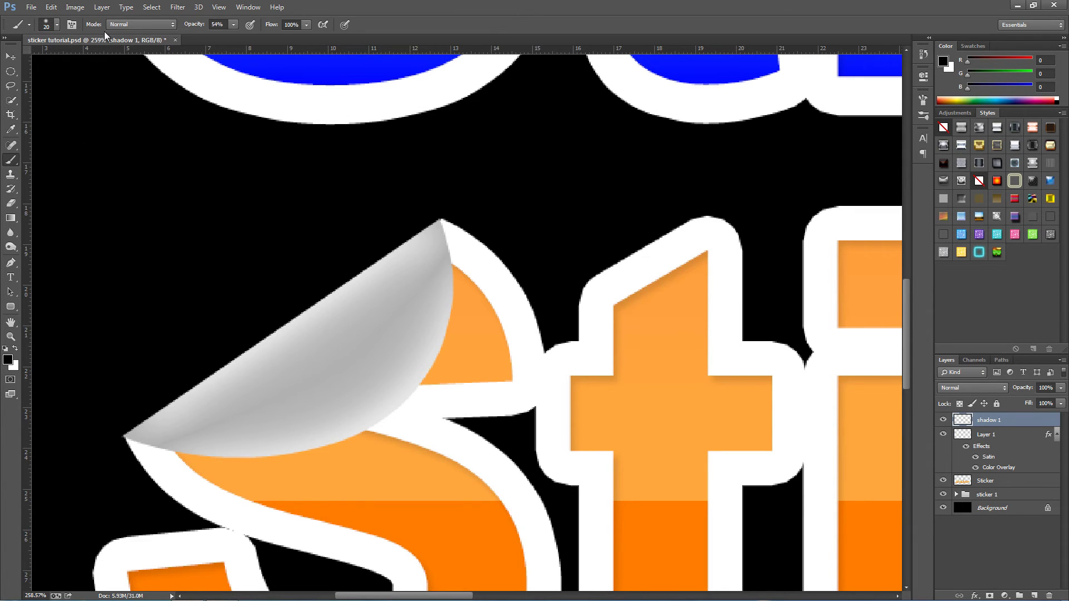
{"action": "left_click", "coordinate": [57, 24]}
{"action": "left_click", "coordinate": [57, 25]}
{"action": "left_click_drag", "start_coordinate": [129, 426], "coordinate": [432, 218]}
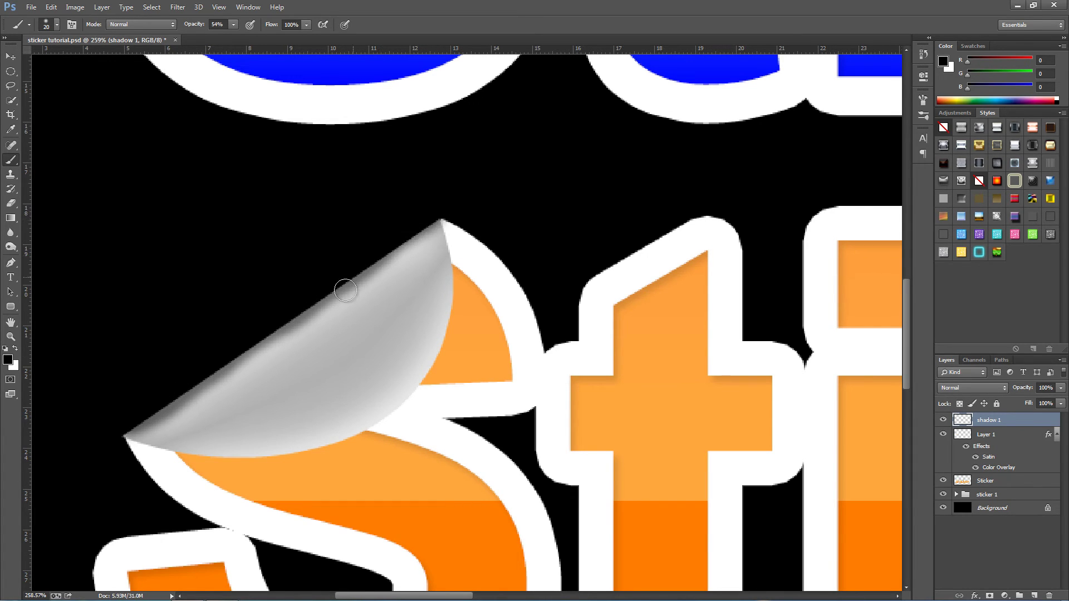
{"action": "scroll", "coordinate": [453, 310], "scroll_direction": "down", "scroll_amount": 6}
{"action": "scroll", "coordinate": [468, 305], "scroll_direction": "up", "scroll_amount": 1}
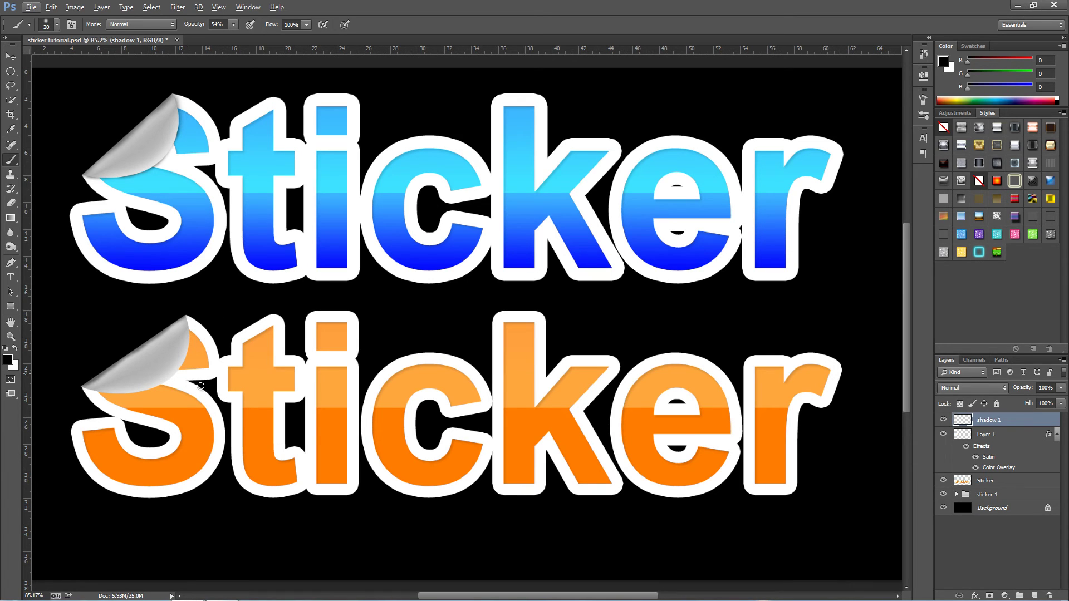
Load the Sticker layer's outline as a selection and add an active layer named "shadow 2" directly above it.
{"action": "left_click", "coordinate": [1017, 481]}
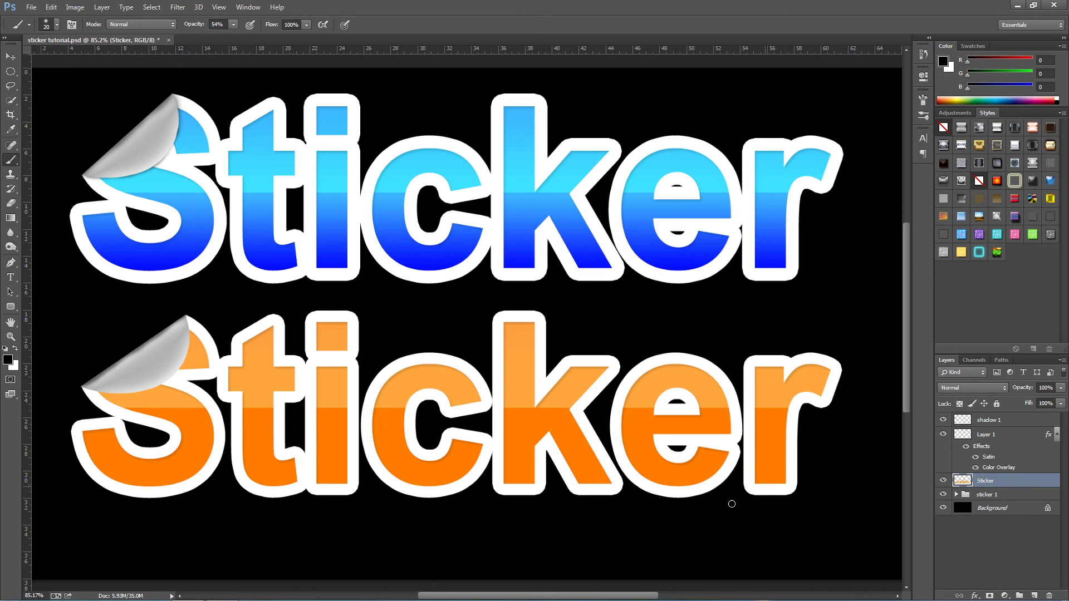
{"action": "left_click", "coordinate": [964, 482], "text": "ctrl"}
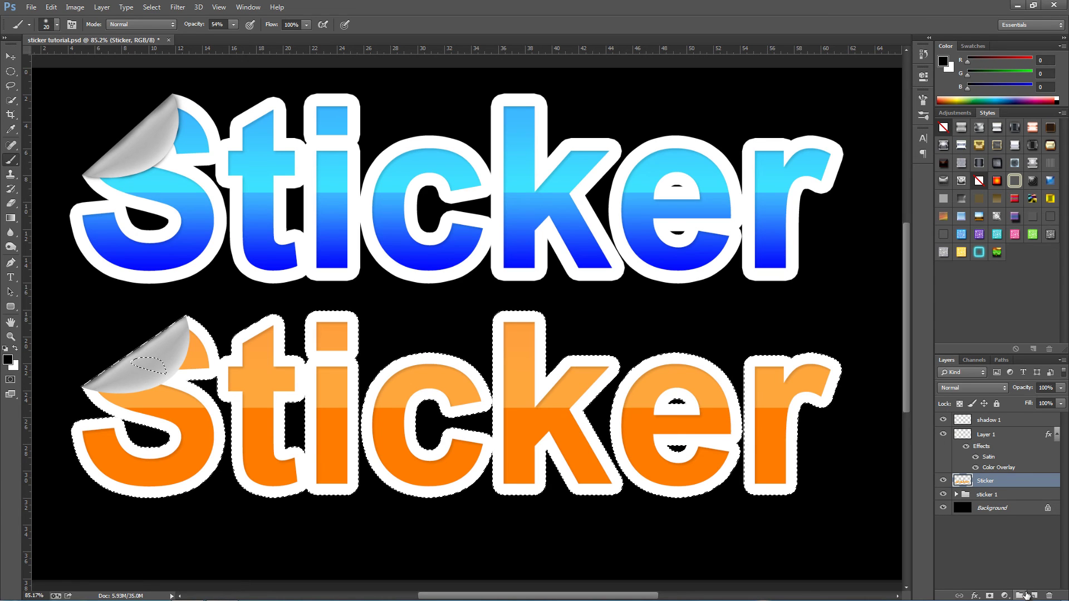
{"action": "mouse_move", "coordinate": [1035, 599]}
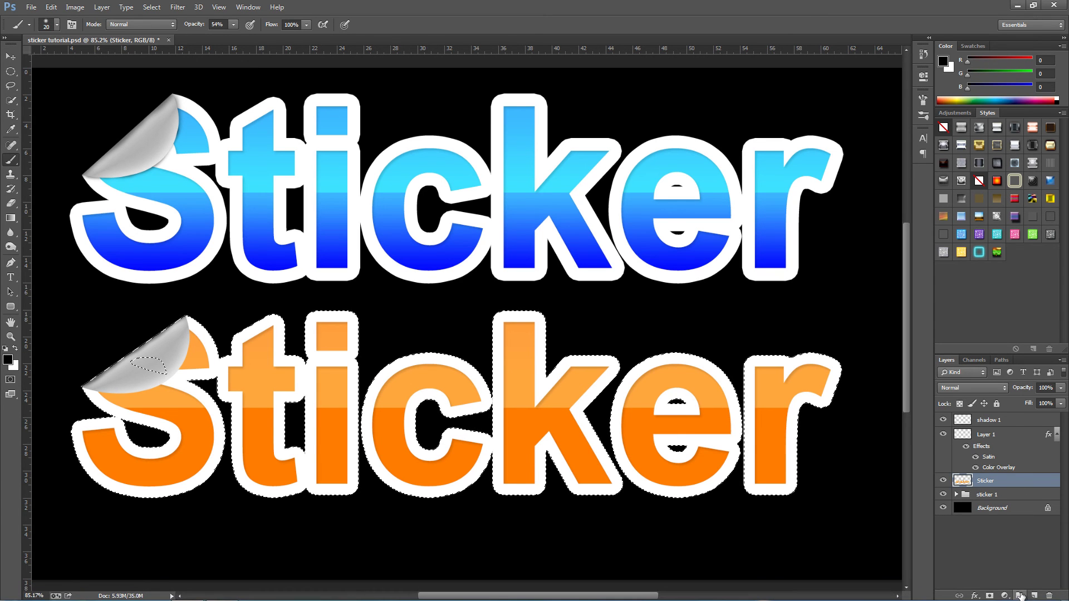
{"action": "left_click", "coordinate": [1033, 595]}
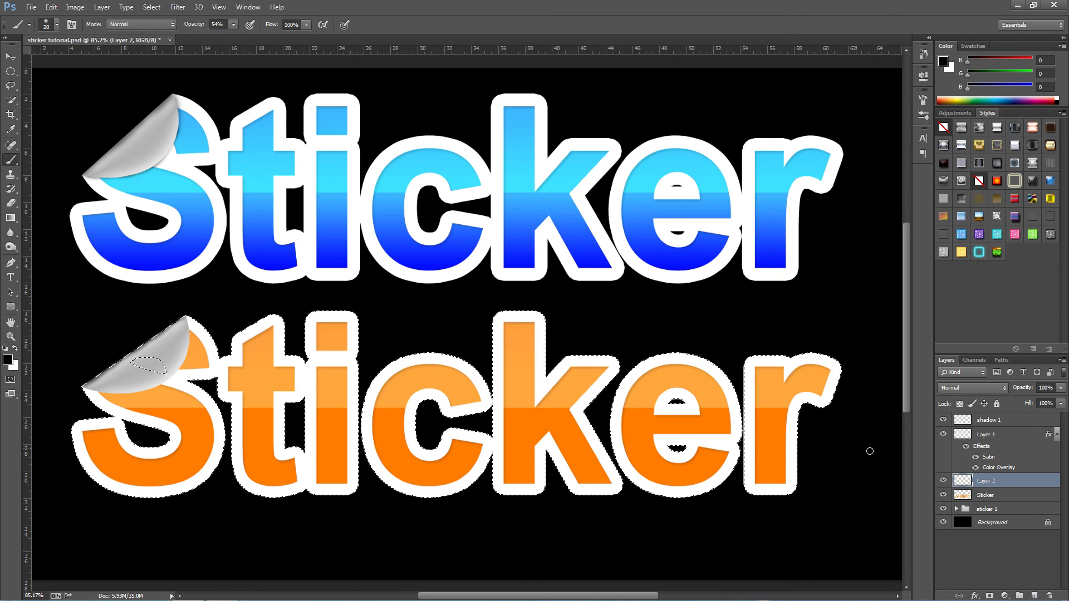
{"action": "double_click", "coordinate": [987, 481]}
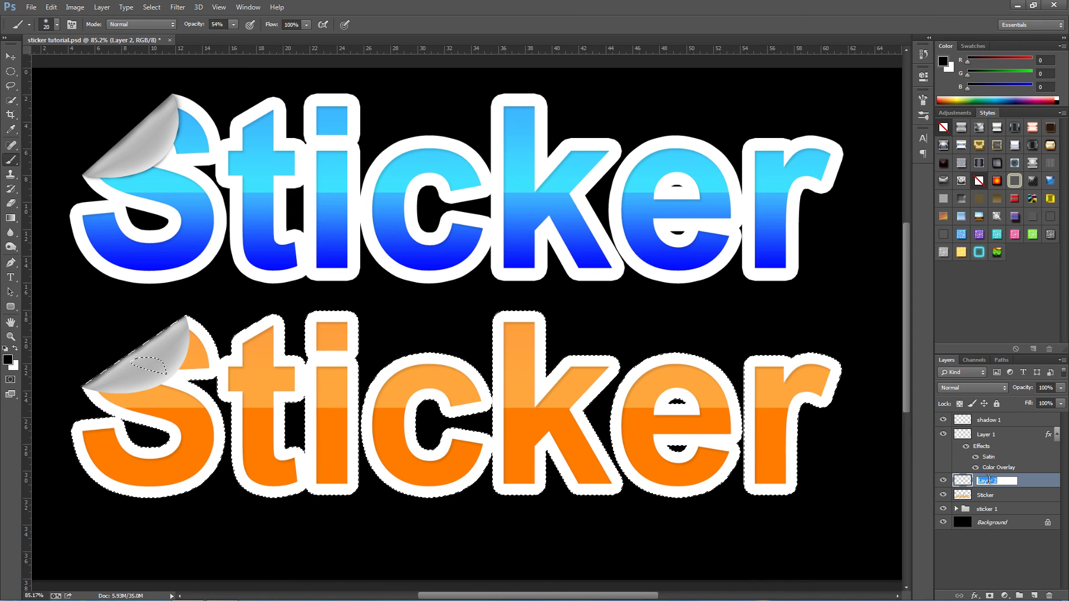
{"action": "type", "text": "shadow 2"}
{"action": "left_click", "coordinate": [984, 554]}
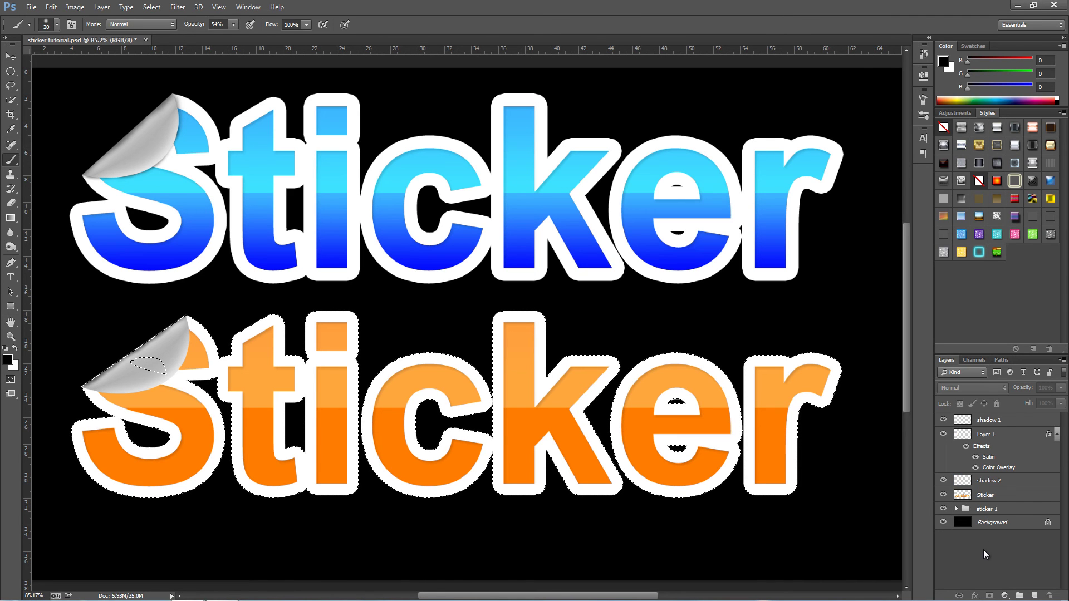
{"action": "left_click", "coordinate": [1020, 479]}
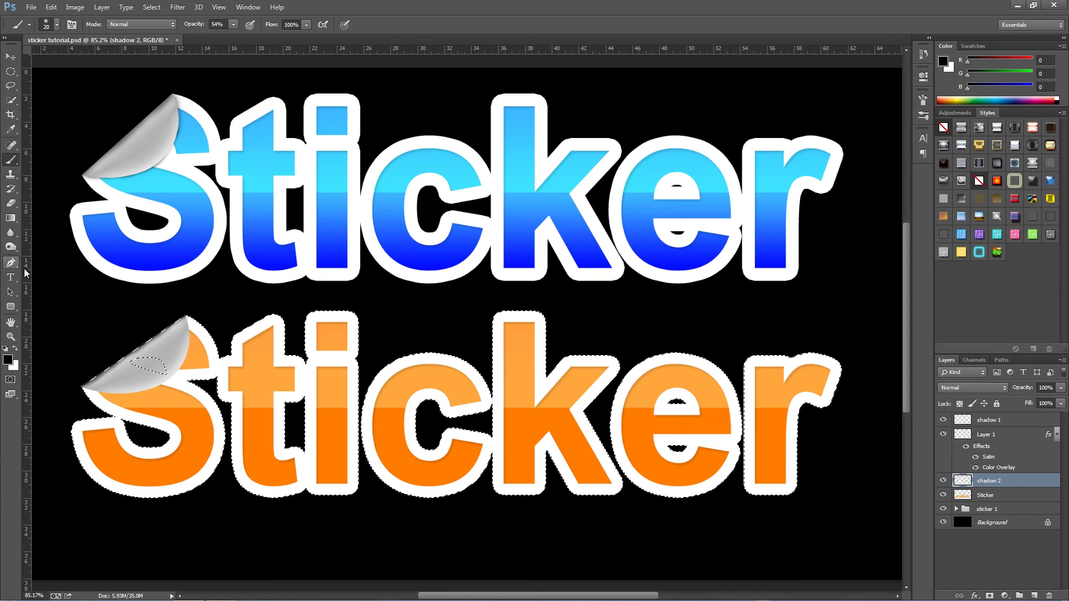
Paint a soft black shadow on the shadow 2 layer beneath the peeled corner's curved edge on the orange S, and deselect the outline.
{"action": "scroll", "coordinate": [83, 384], "scroll_direction": "up", "scroll_amount": 5}
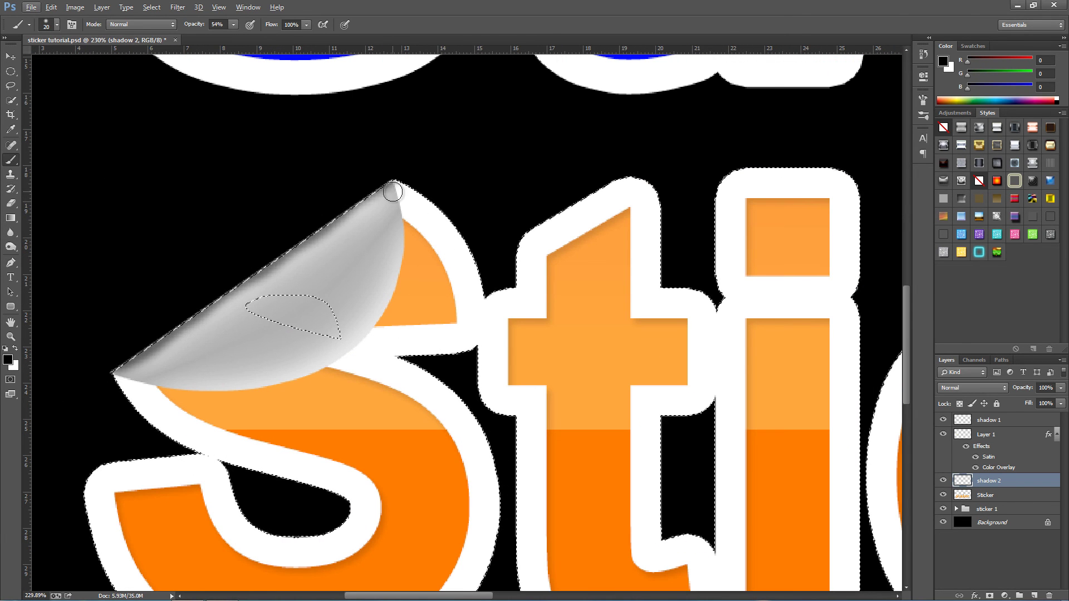
{"action": "left_click_drag", "start_coordinate": [391, 190], "coordinate": [394, 216]}
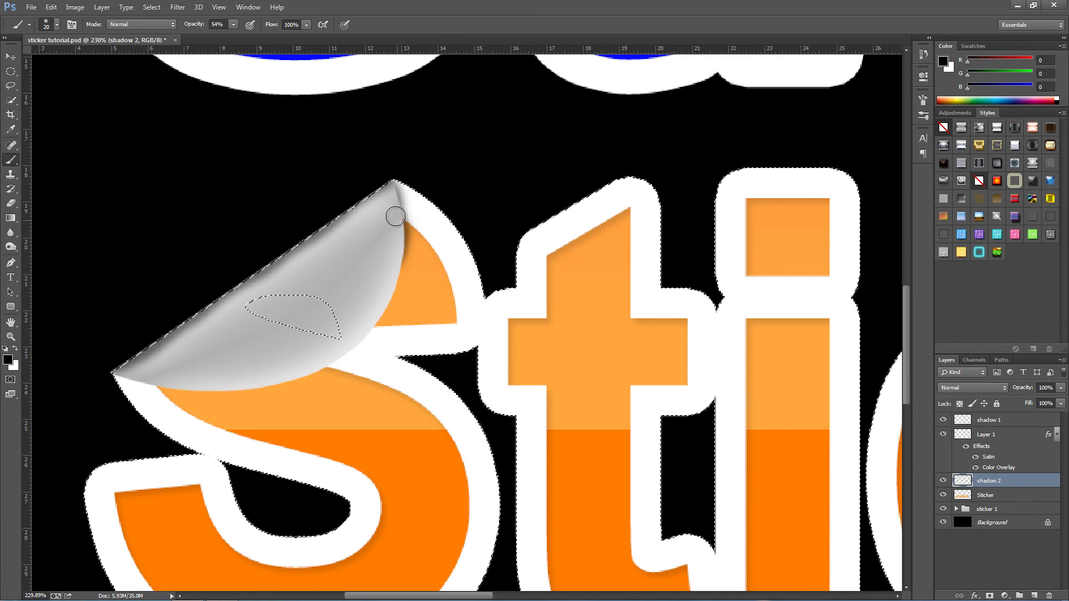
{"action": "mouse_move", "coordinate": [395, 295]}
{"action": "left_mouse_down"}
{"action": "mouse_move", "coordinate": [178, 382]}
{"action": "mouse_move", "coordinate": [134, 372]}
{"action": "mouse_move", "coordinate": [229, 379]}
{"action": "mouse_move", "coordinate": [310, 364]}
{"action": "left_mouse_up"}
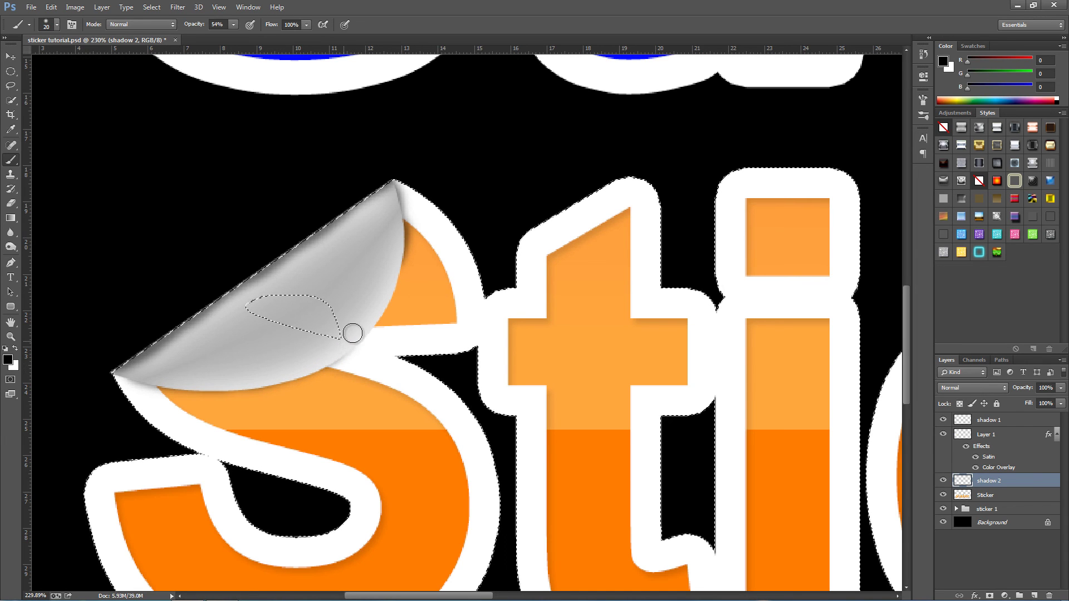
{"action": "mouse_move", "coordinate": [364, 316]}
{"action": "left_mouse_down"}
{"action": "mouse_move", "coordinate": [391, 260]}
{"action": "mouse_move", "coordinate": [360, 327]}
{"action": "left_mouse_up"}
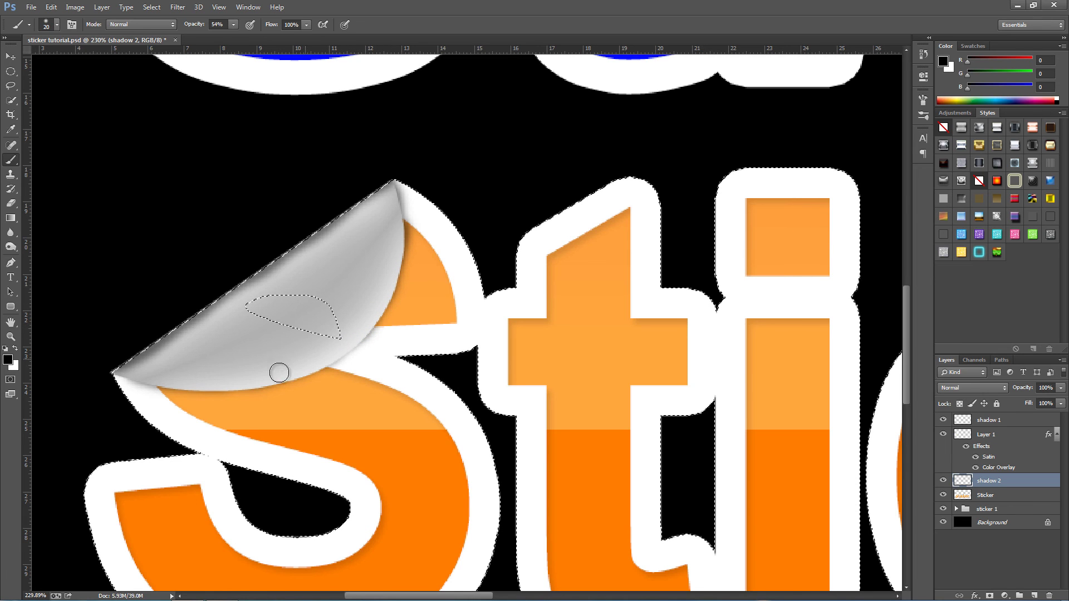
{"action": "scroll", "coordinate": [299, 497], "scroll_direction": "down", "scroll_amount": 8}
{"action": "scroll", "coordinate": [160, 462], "scroll_direction": "up", "scroll_amount": 3}
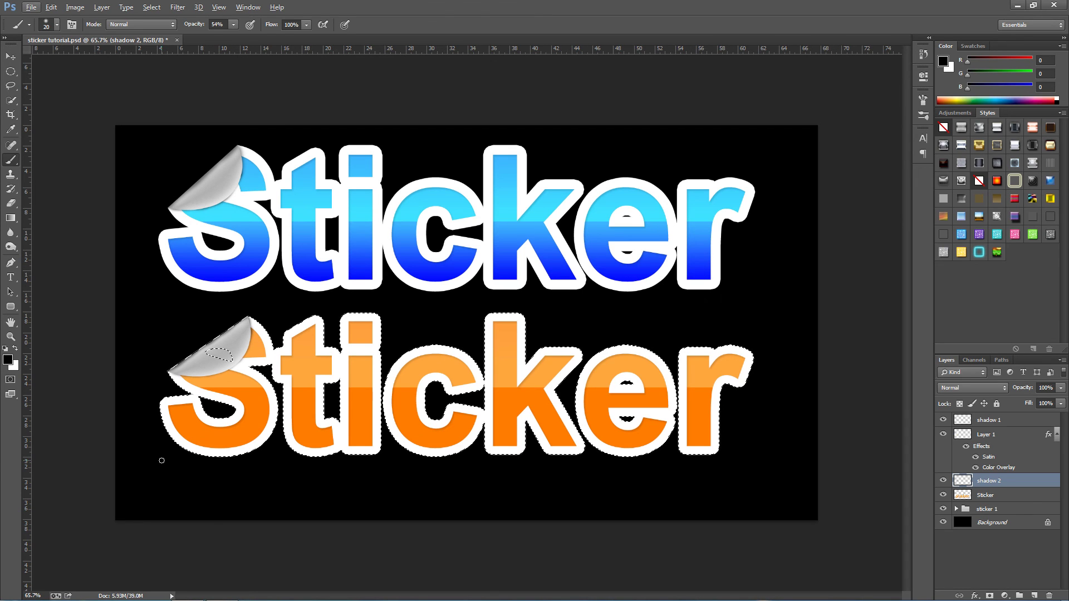
{"action": "key", "text": "ctrl+d"}
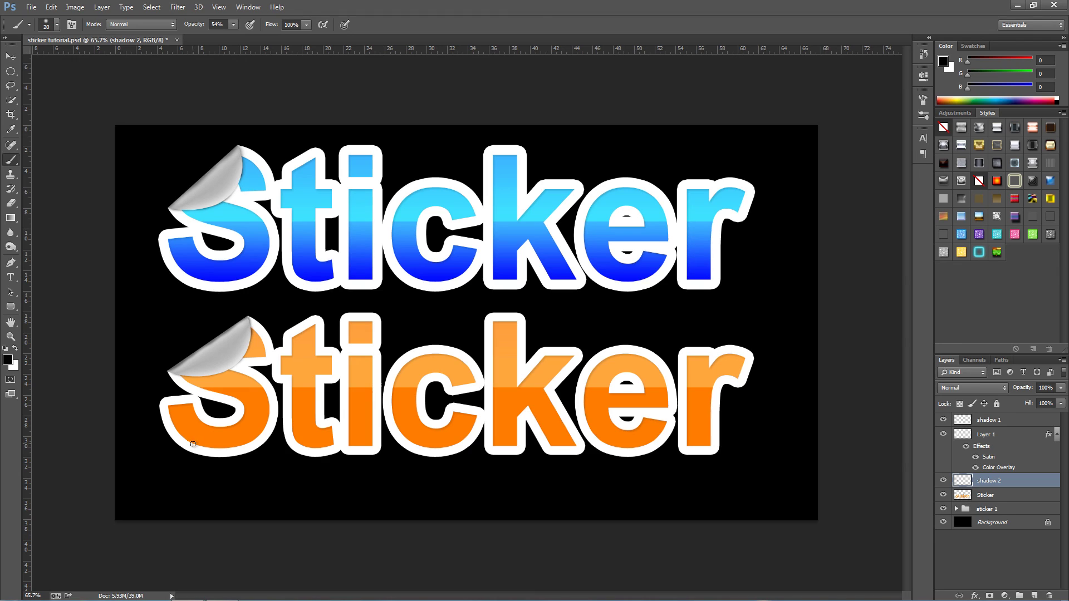